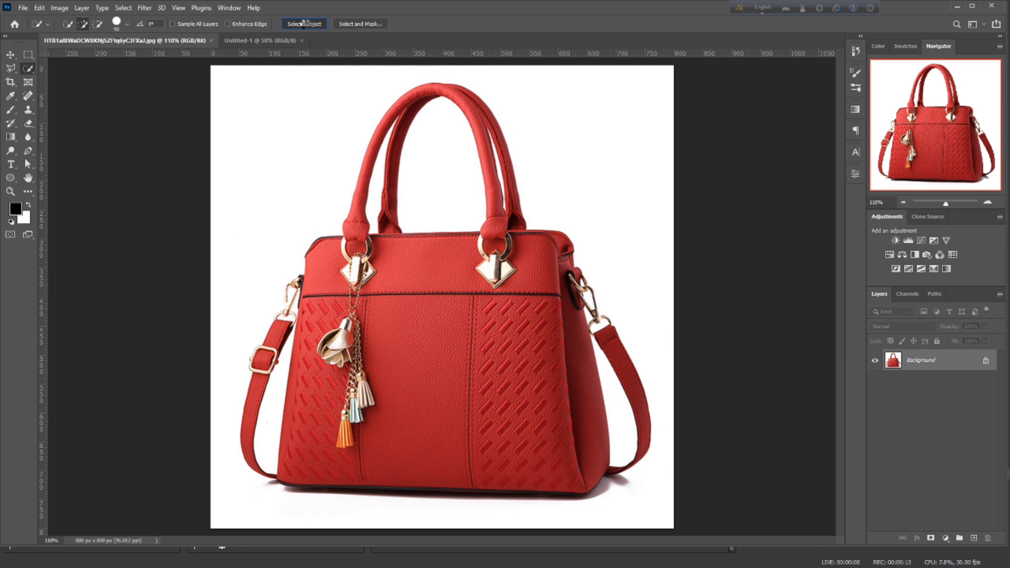
Select the handbag as the subject and, in Select and Mask, refine the selection edge around the left strap clasp.
{"action": "left_click", "coordinate": [308, 24]}
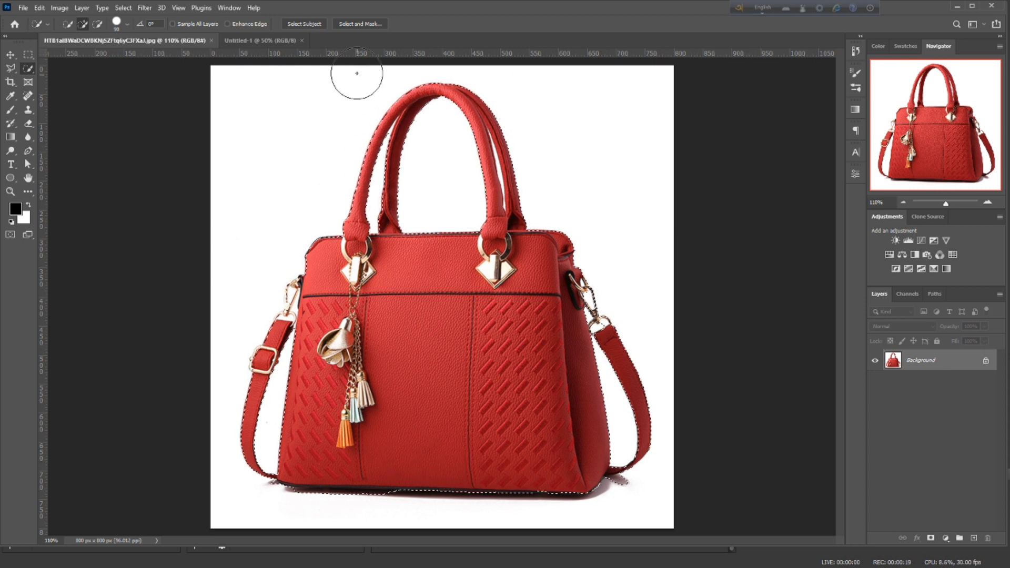
{"action": "left_click", "coordinate": [356, 24]}
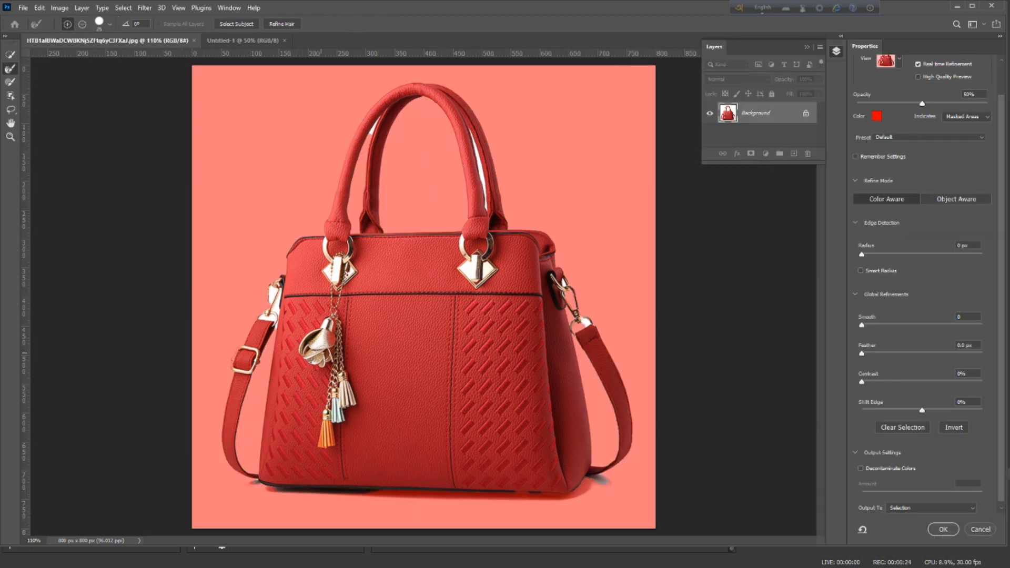
{"action": "scroll", "coordinate": [379, 333], "scroll_direction": "up", "scroll_amount": 4}
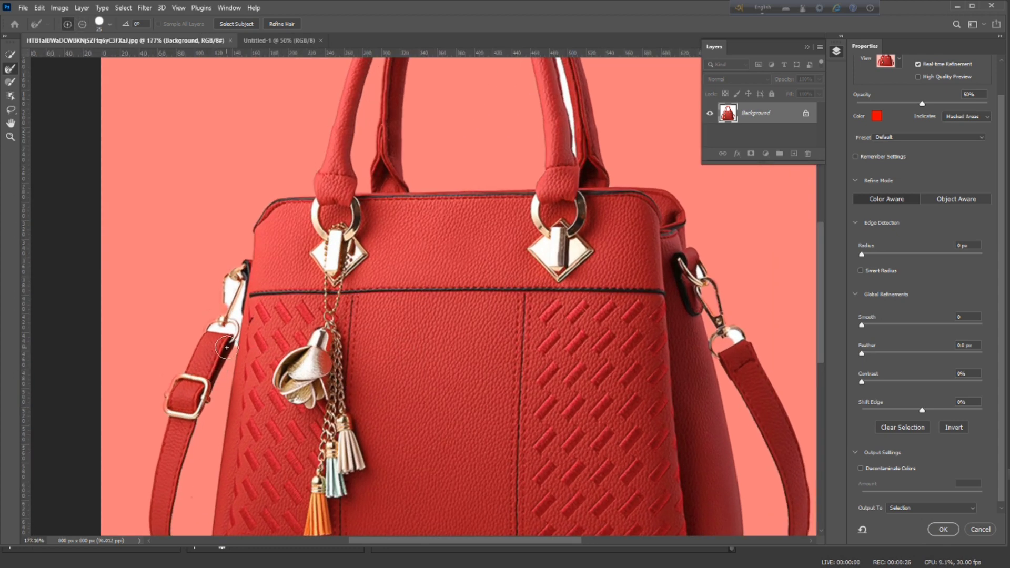
{"action": "left_click_drag", "start_coordinate": [227, 327], "coordinate": [236, 273]}
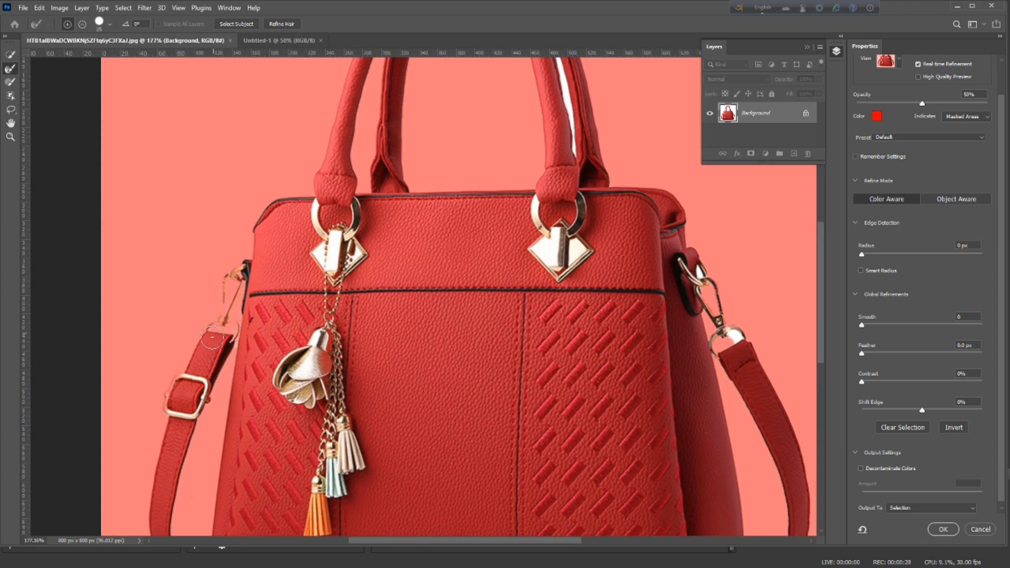
Brush the refine edge over the white gaps between the front and back handles on both sides.
{"action": "scroll", "coordinate": [491, 328], "scroll_direction": "up", "scroll_amount": 3}
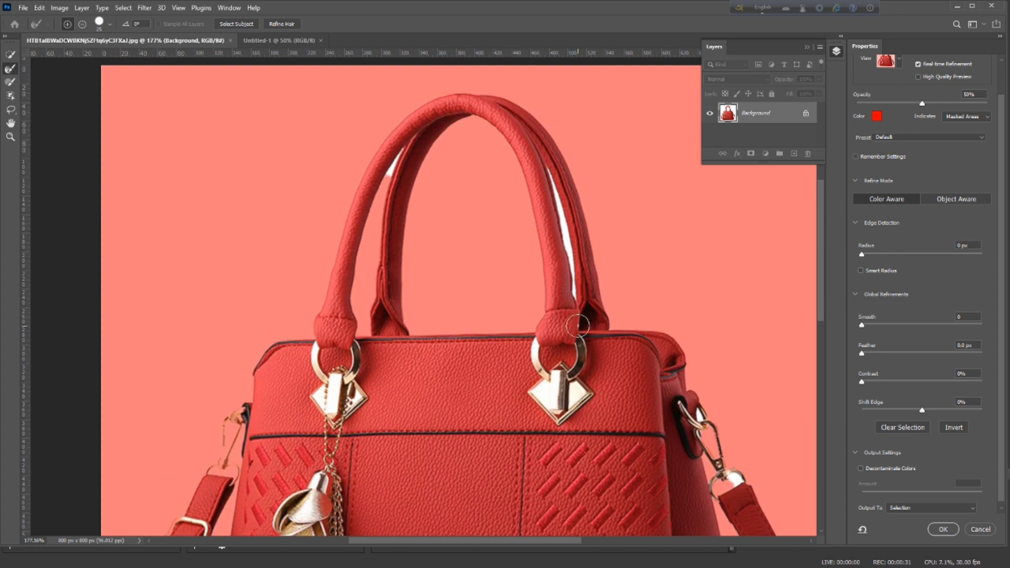
{"action": "scroll", "coordinate": [578, 316], "scroll_direction": "up", "scroll_amount": 3}
{"action": "scroll", "coordinate": [412, 149], "scroll_direction": "up", "scroll_amount": 1}
{"action": "left_click_drag", "start_coordinate": [317, 215], "coordinate": [334, 186]}
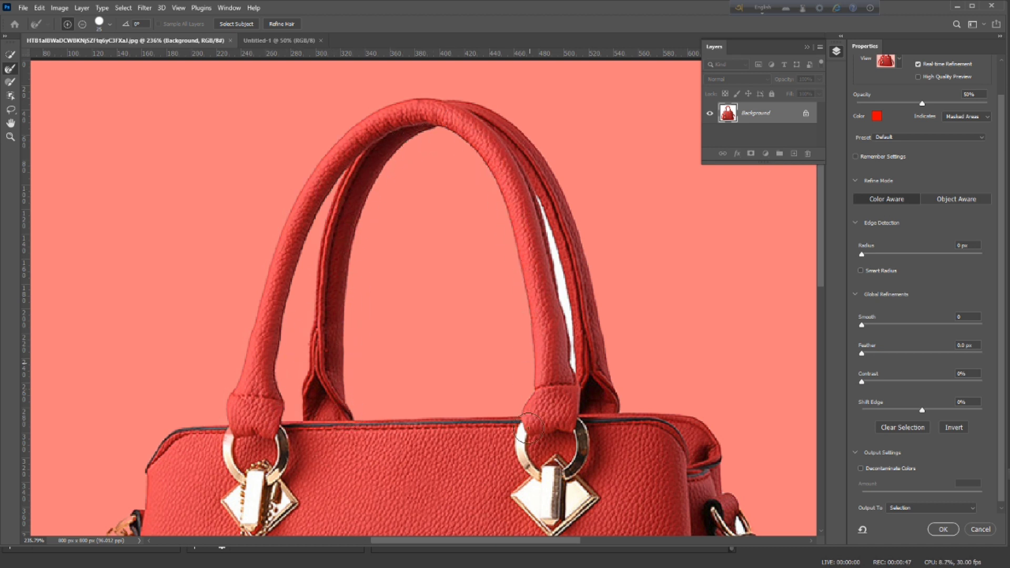
{"action": "left_click_drag", "start_coordinate": [542, 156], "coordinate": [590, 444]}
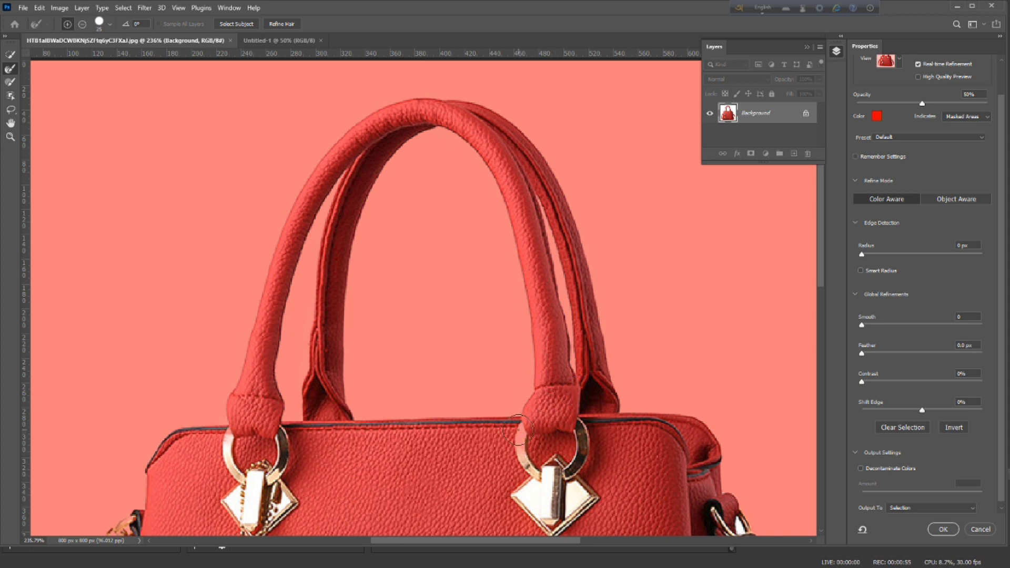
Refine the selection edge around the metal clasp and ring of the right shoulder strap.
{"action": "scroll", "coordinate": [520, 421], "scroll_direction": "down", "scroll_amount": 5}
{"action": "scroll", "coordinate": [528, 393], "scroll_direction": "right", "scroll_amount": 5}
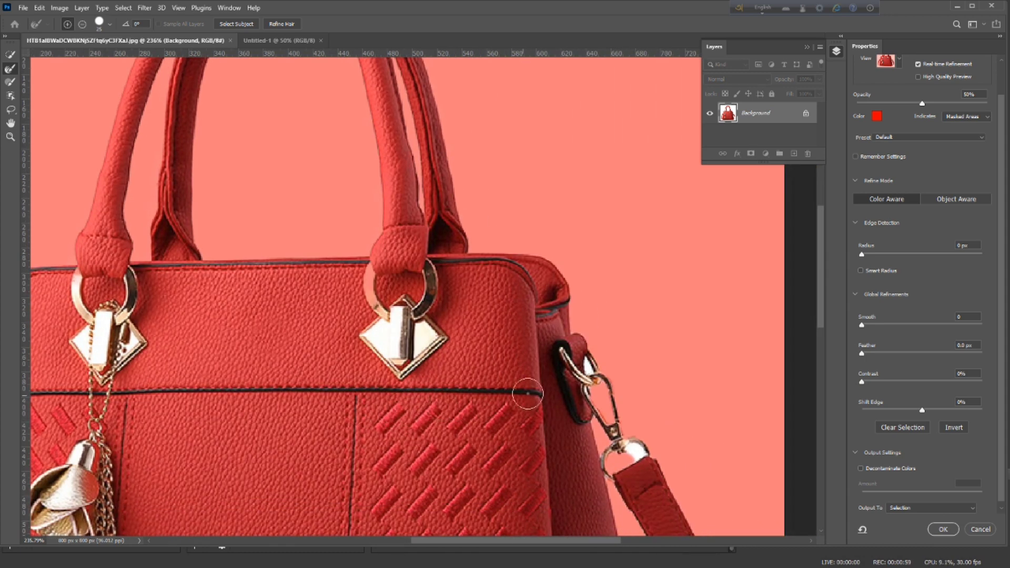
{"action": "scroll", "coordinate": [652, 404], "scroll_direction": "down", "scroll_amount": 1}
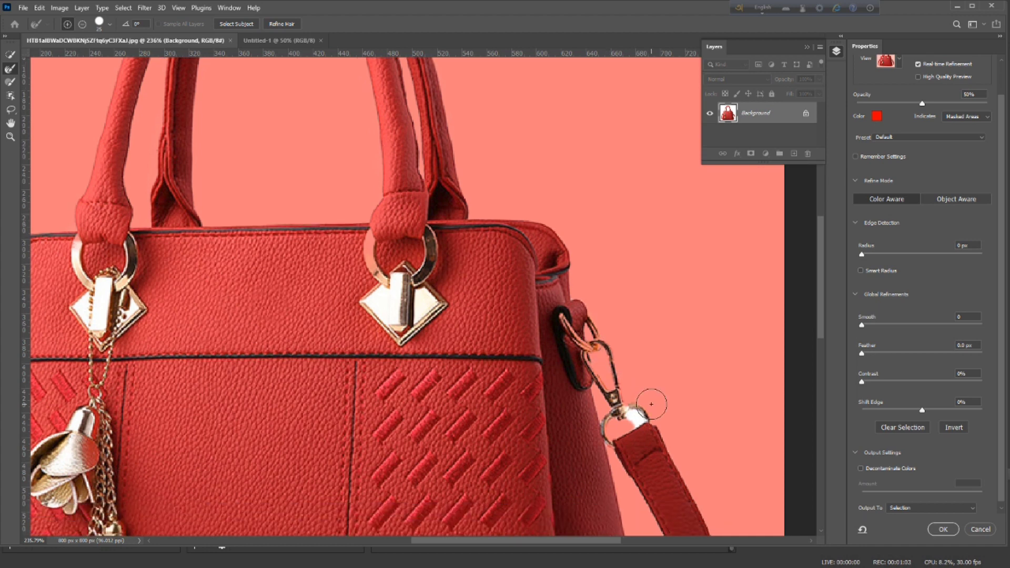
{"action": "scroll", "coordinate": [651, 404], "scroll_direction": "down", "scroll_amount": 2}
{"action": "scroll", "coordinate": [646, 412], "scroll_direction": "down", "scroll_amount": 3}
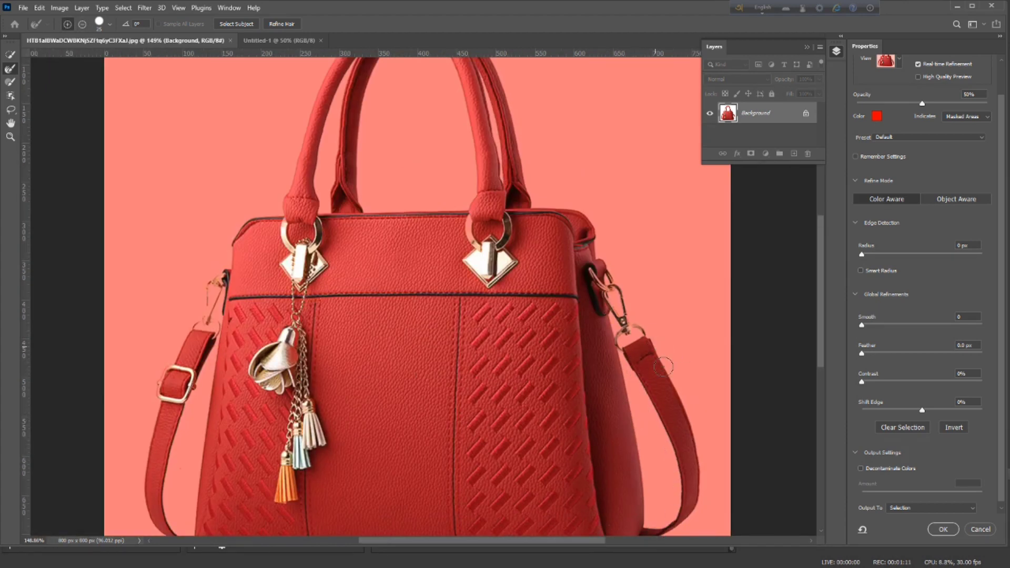
Refine the selection edge around the metal buckle of the left shoulder strap.
{"action": "scroll", "coordinate": [541, 421], "scroll_direction": "down", "scroll_amount": 5}
{"action": "scroll", "coordinate": [157, 238], "scroll_direction": "up", "scroll_amount": 2}
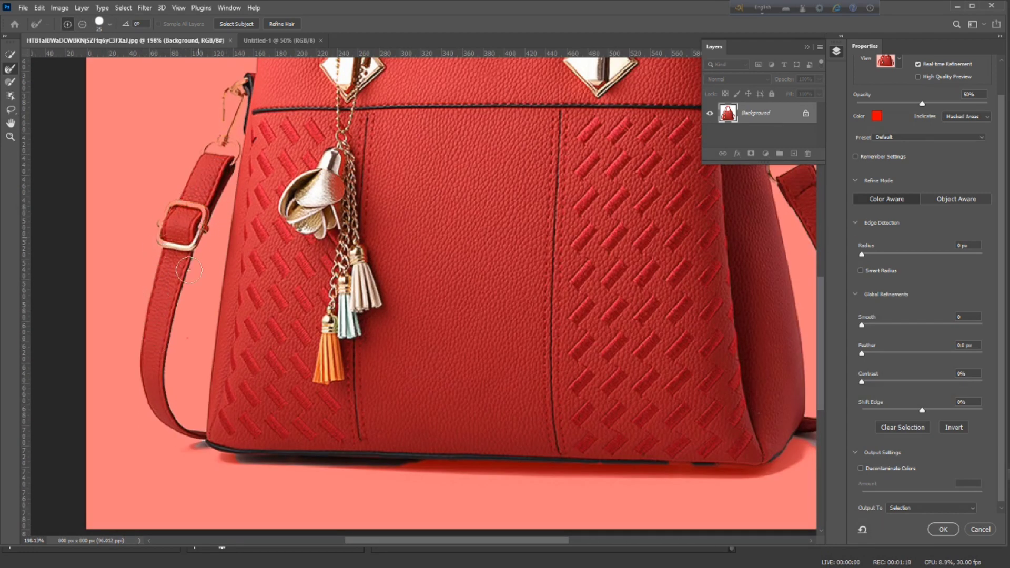
{"action": "mouse_move", "coordinate": [171, 275]}
{"action": "left_mouse_down"}
{"action": "mouse_move", "coordinate": [192, 229]}
{"action": "mouse_move", "coordinate": [177, 243]}
{"action": "left_mouse_up"}
Brush the refine edge along the shadow under the bag's base, from the middle to the lower right corner.
{"action": "left_click_drag", "start_coordinate": [388, 465], "coordinate": [621, 469]}
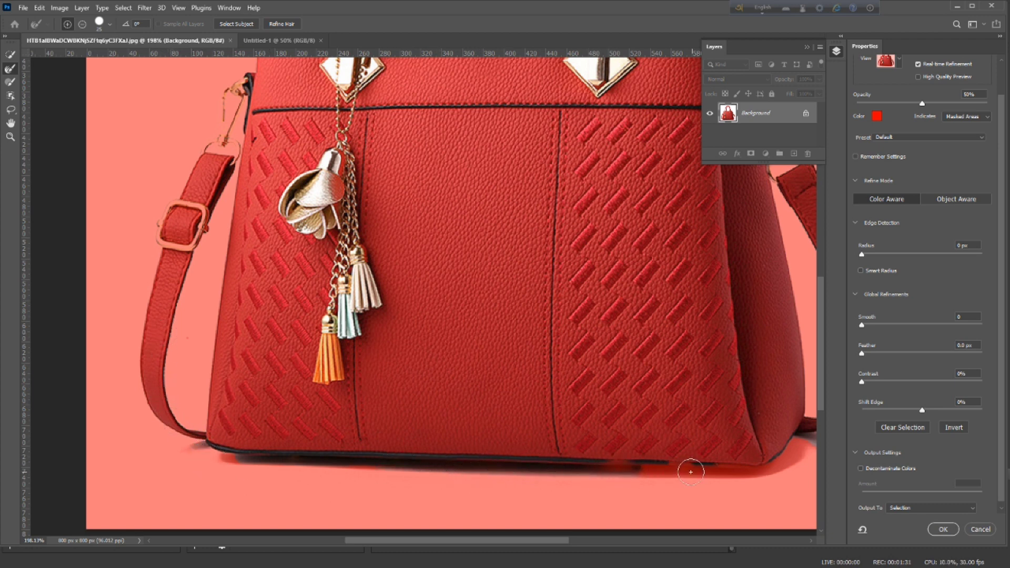
{"action": "left_click_drag", "start_coordinate": [690, 472], "coordinate": [756, 469]}
{"action": "scroll", "coordinate": [736, 474], "scroll_direction": "right", "scroll_amount": 2}
{"action": "left_click_drag", "start_coordinate": [701, 452], "coordinate": [699, 458]}
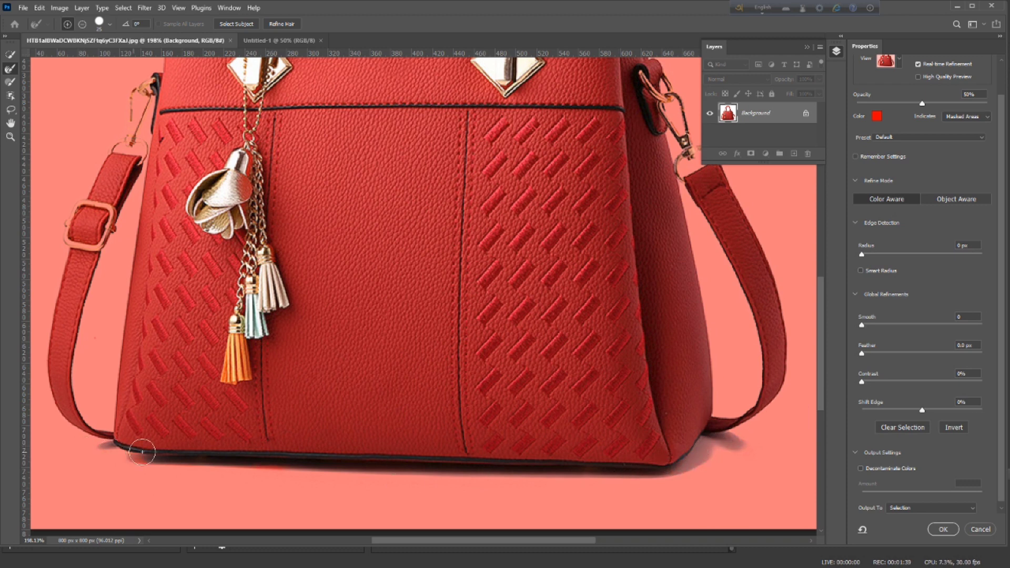
Check the mask over the whole bag and accept the refinement with output to a selection.
{"action": "scroll", "coordinate": [485, 348], "scroll_direction": "down", "scroll_amount": 2}
{"action": "scroll", "coordinate": [492, 338], "scroll_direction": "up", "scroll_amount": 6}
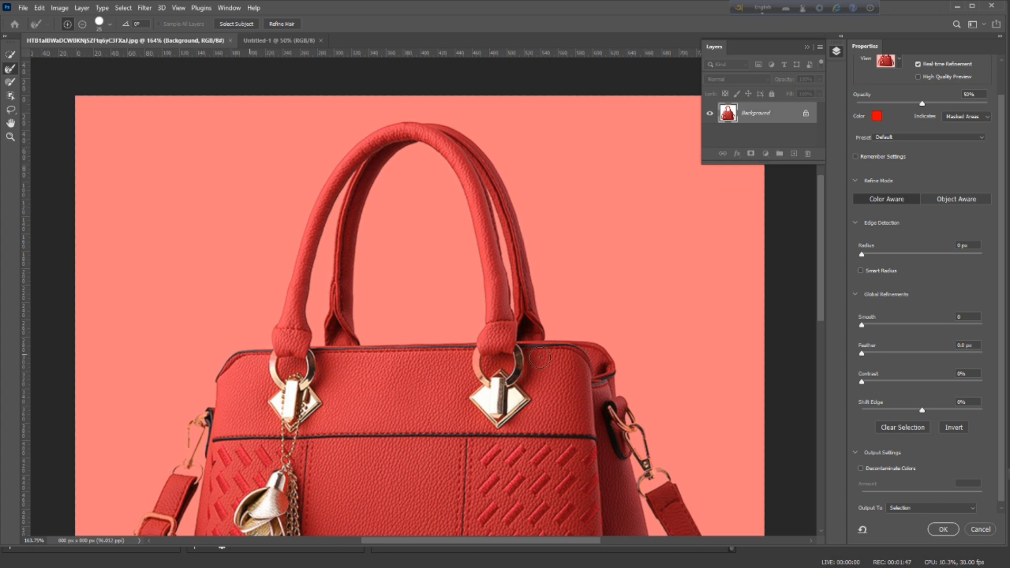
{"action": "scroll", "coordinate": [539, 358], "scroll_direction": "down", "scroll_amount": 4}
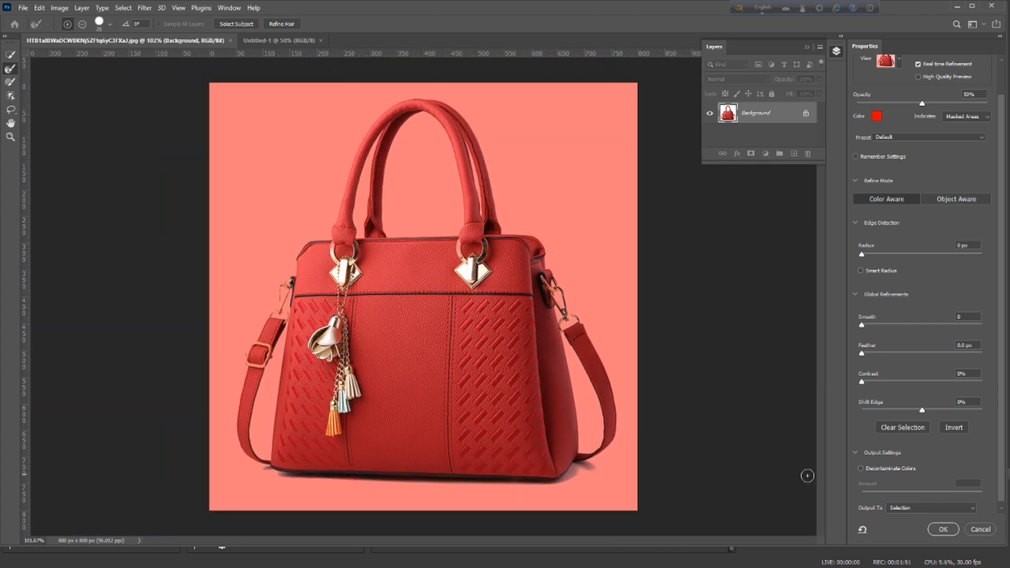
{"action": "left_click", "coordinate": [941, 529]}
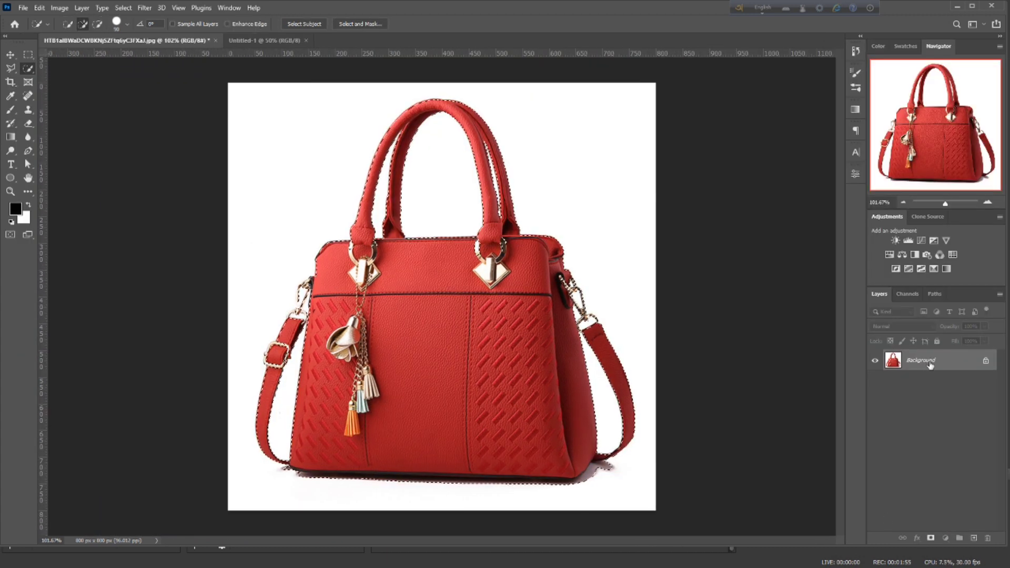
Copy the selected bag to a new layer and hide the Background layer.
{"action": "key", "text": "ctrl+j"}
{"action": "left_click", "coordinate": [876, 383]}
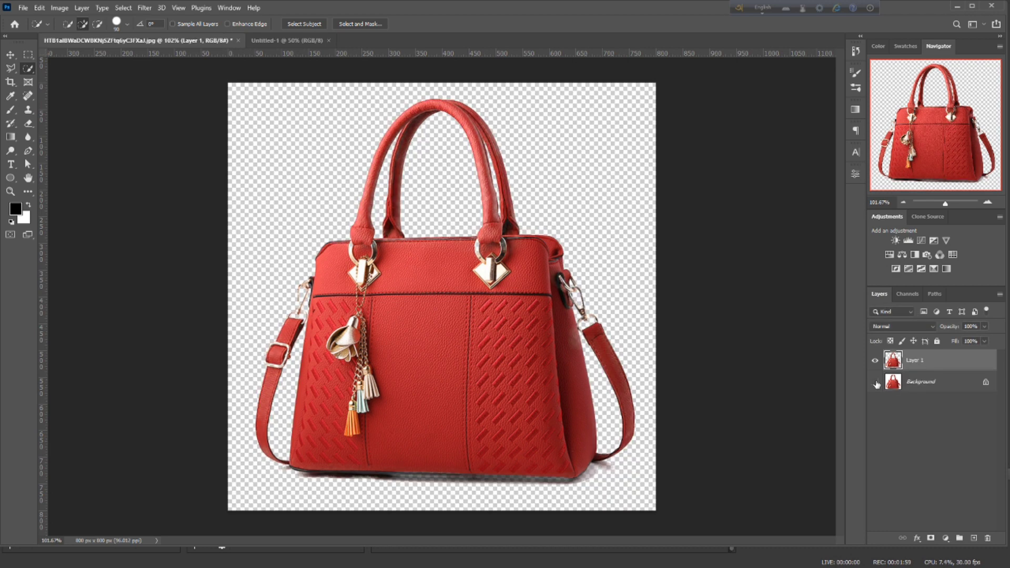
{"action": "left_click", "coordinate": [876, 382]}
{"action": "left_click", "coordinate": [875, 382]}
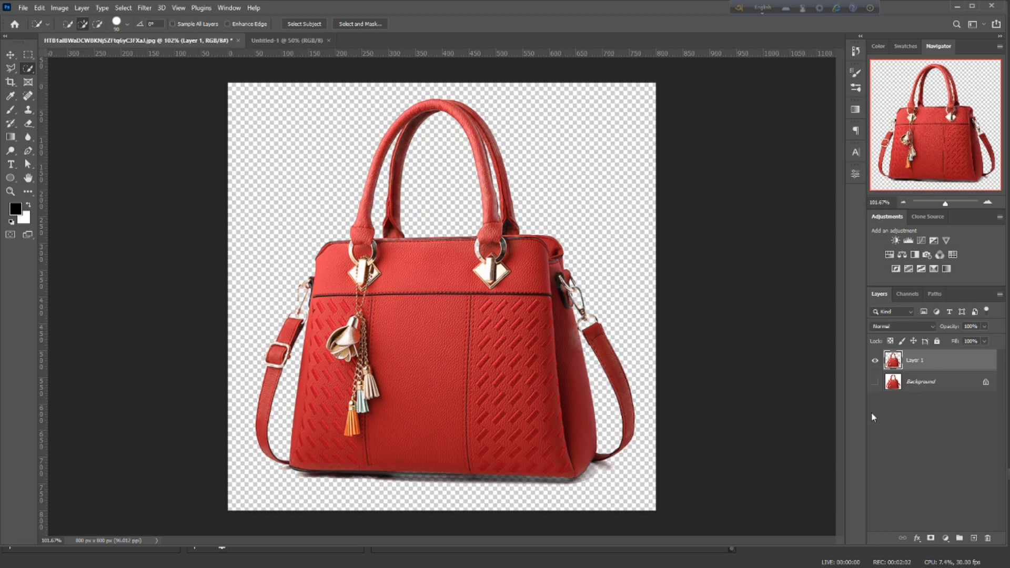
Move the cut-out bag into the Untitled-1 document and check it with the white Background hidden and shown.
{"action": "left_click", "coordinate": [10, 54]}
{"action": "left_click_drag", "start_coordinate": [418, 349], "coordinate": [431, 287]}
{"action": "left_click", "coordinate": [875, 383]}
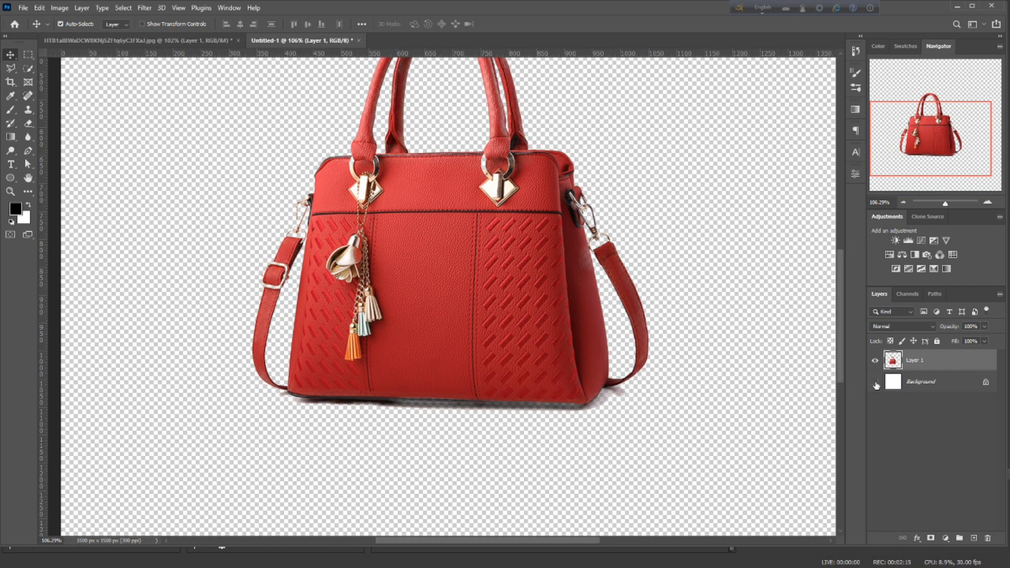
{"action": "left_click", "coordinate": [875, 383]}
Start a Pen tool outline beside the bag's lower left corner and curve it around that corner onto the base edge.
{"action": "scroll", "coordinate": [502, 378], "scroll_direction": "up", "scroll_amount": 4}
{"action": "scroll", "coordinate": [287, 347], "scroll_direction": "down", "scroll_amount": 2}
{"action": "scroll", "coordinate": [289, 348], "scroll_direction": "down", "scroll_amount": 1}
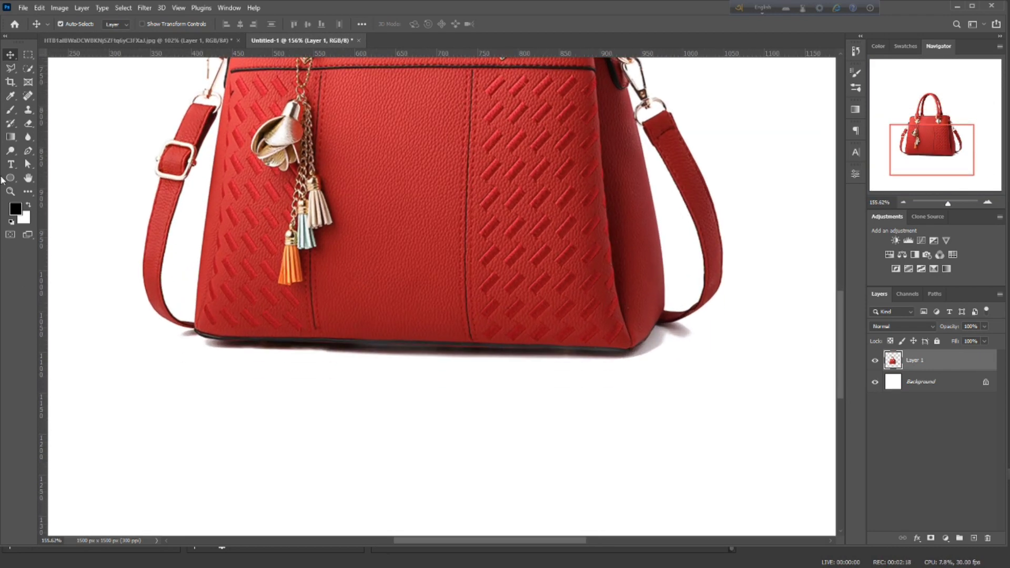
{"action": "scroll", "coordinate": [239, 228], "scroll_direction": "up", "scroll_amount": 1}
{"action": "left_click", "coordinate": [27, 151]}
{"action": "scroll", "coordinate": [181, 368], "scroll_direction": "up", "scroll_amount": 5}
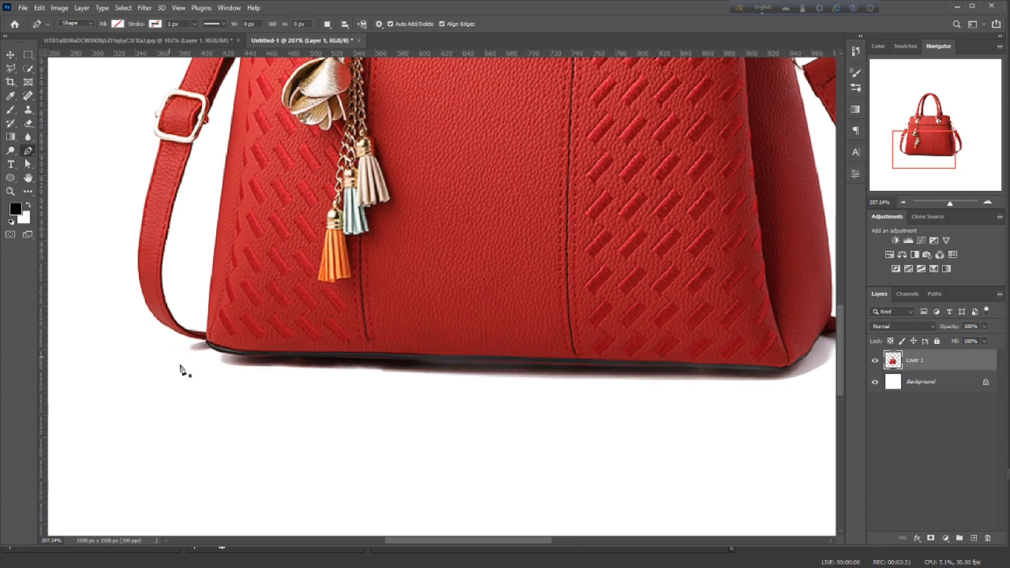
{"action": "scroll", "coordinate": [193, 372], "scroll_direction": "down", "scroll_amount": 4}
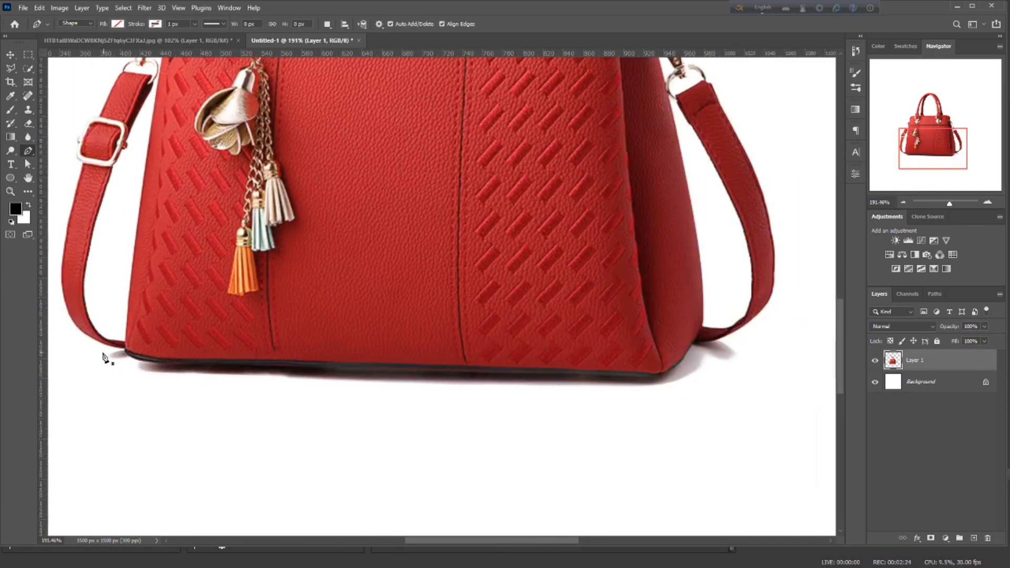
{"action": "left_click", "coordinate": [104, 356]}
{"action": "scroll", "coordinate": [105, 356], "scroll_direction": "up", "scroll_amount": 3}
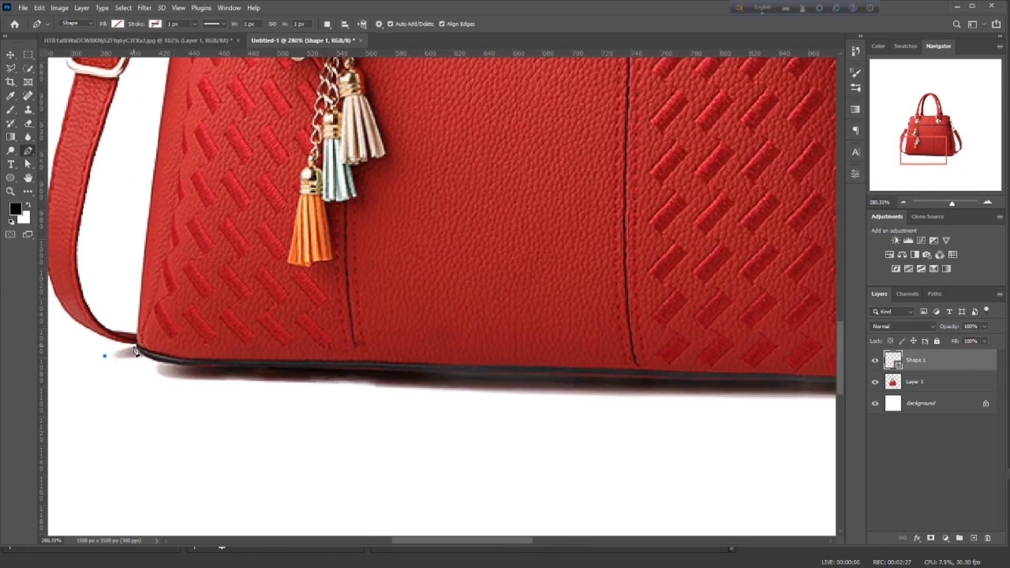
{"action": "scroll", "coordinate": [142, 358], "scroll_direction": "up", "scroll_amount": 2}
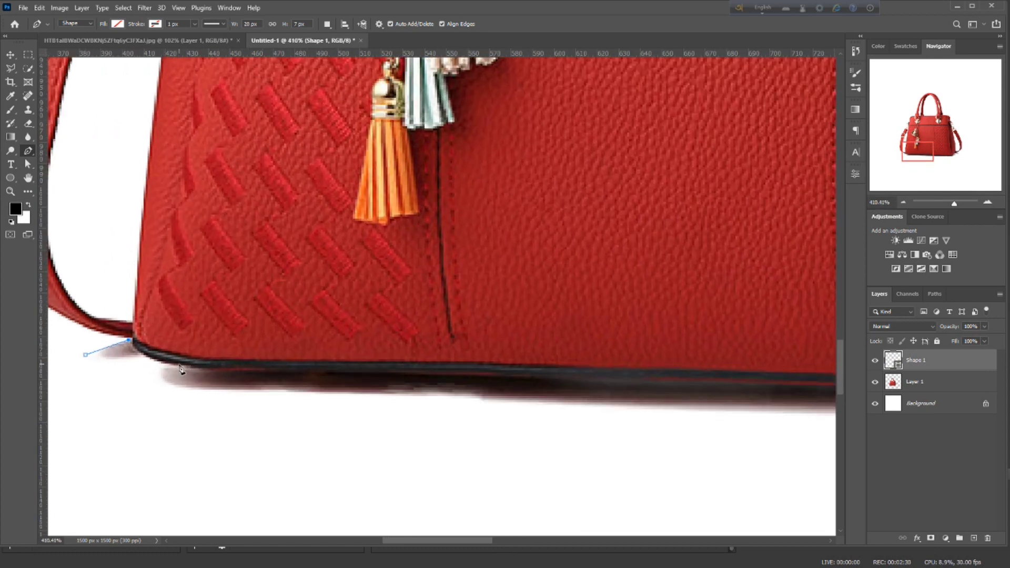
{"action": "scroll", "coordinate": [329, 392], "scroll_direction": "down", "scroll_amount": 2}
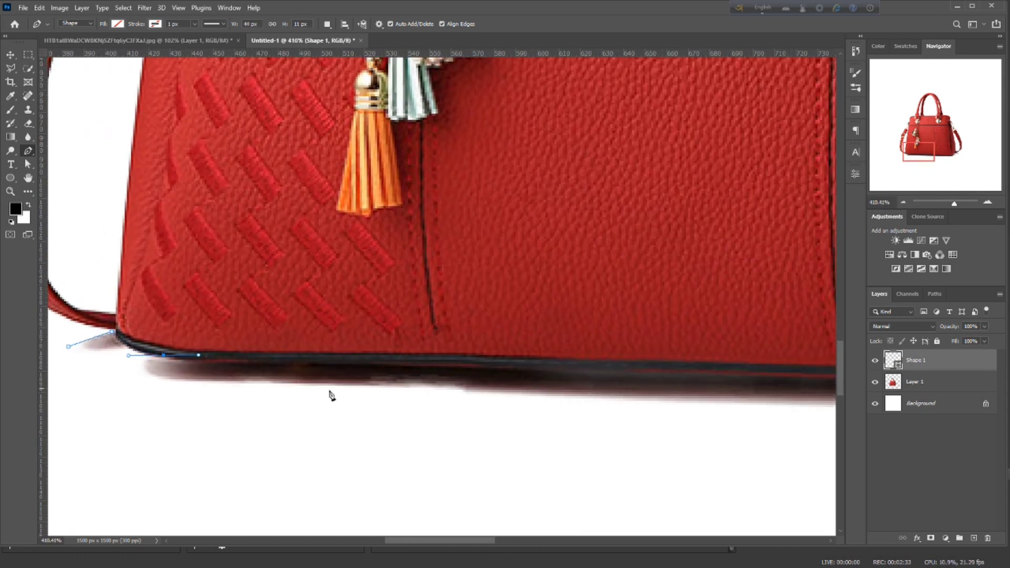
Extend the pen outline along the bag's bottom edge to the lower right corner.
{"action": "left_click", "coordinate": [620, 369]}
{"action": "key", "text": "ctrl+z"}
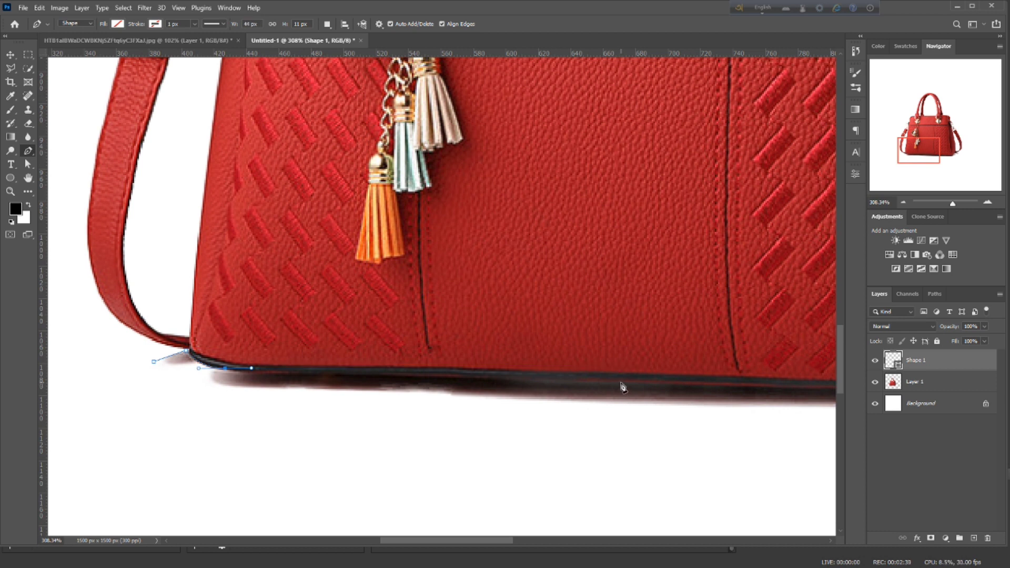
{"action": "left_click", "coordinate": [622, 382]}
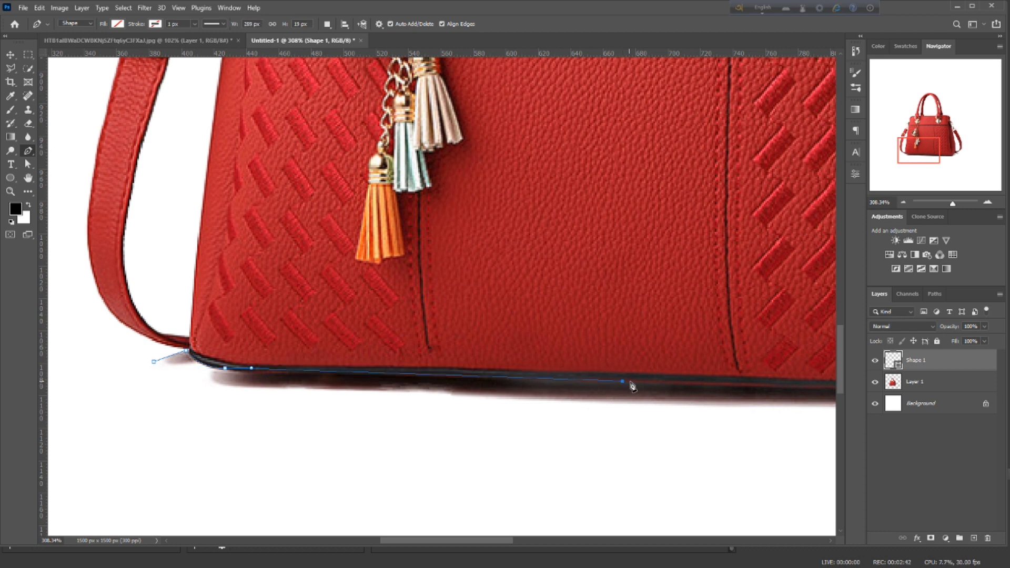
{"action": "scroll", "coordinate": [637, 389], "scroll_direction": "right", "scroll_amount": 5}
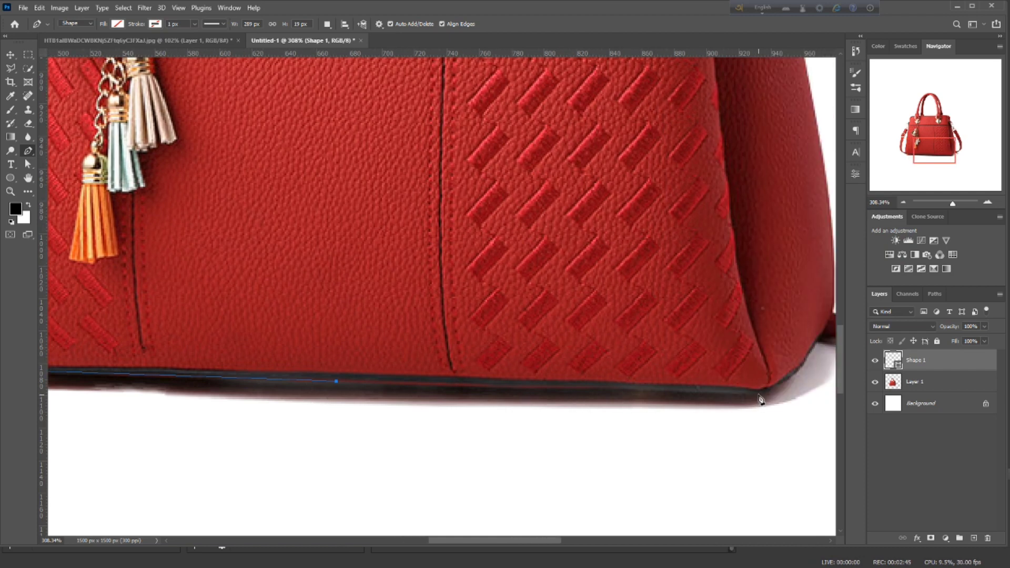
{"action": "left_click", "coordinate": [759, 395]}
Continue the pen outline up around the lower right corner and along the underside of the right strap.
{"action": "scroll", "coordinate": [758, 397], "scroll_direction": "down", "scroll_amount": 1}
{"action": "scroll", "coordinate": [758, 396], "scroll_direction": "right", "scroll_amount": 4}
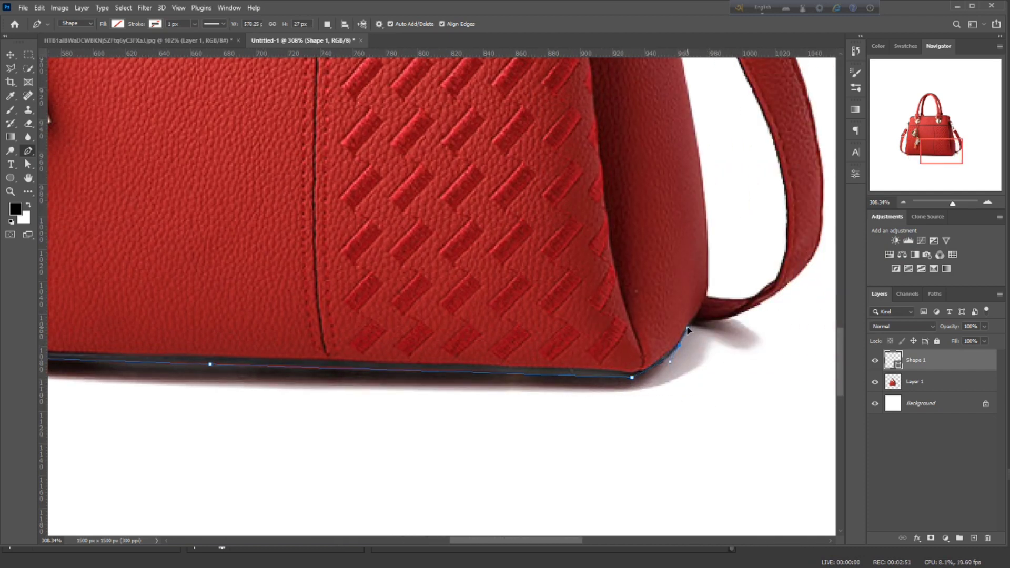
{"action": "scroll", "coordinate": [691, 333], "scroll_direction": "up", "scroll_amount": 1}
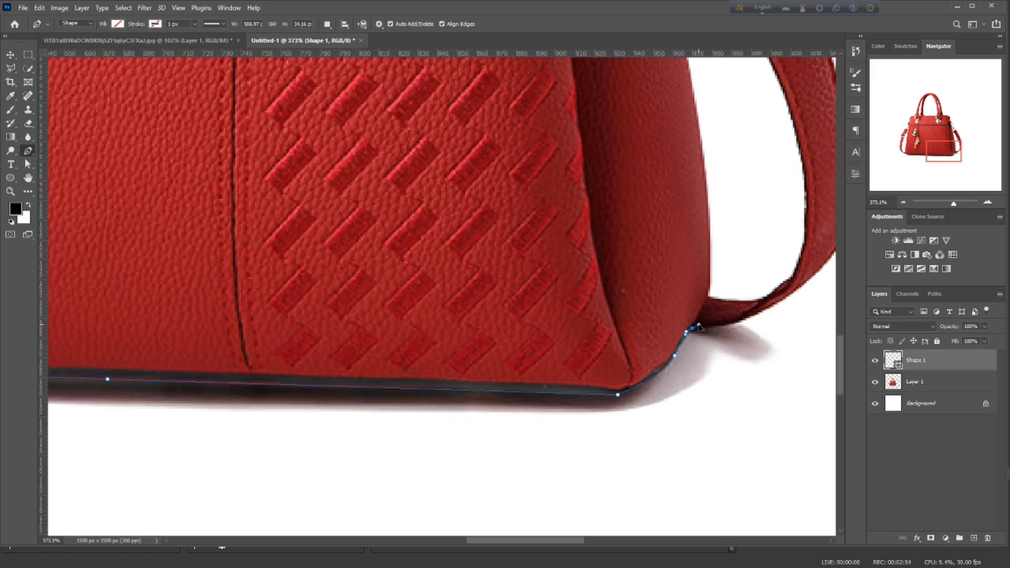
{"action": "scroll", "coordinate": [699, 327], "scroll_direction": "right", "scroll_amount": 2}
{"action": "left_click", "coordinate": [666, 315]}
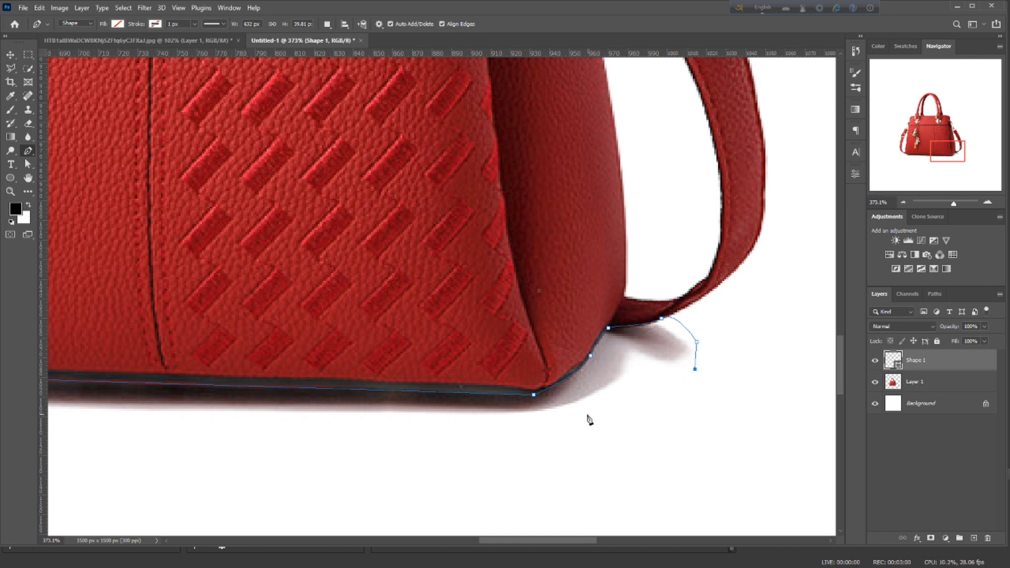
Run the pen outline back beneath the bag's shadow, close it at the starting point, and convert it into a selection.
{"action": "left_click_drag", "start_coordinate": [567, 419], "coordinate": [552, 423]}
{"action": "left_click_drag", "start_coordinate": [374, 440], "coordinate": [368, 440]}
{"action": "scroll", "coordinate": [257, 458], "scroll_direction": "left", "scroll_amount": 4}
{"action": "scroll", "coordinate": [237, 463], "scroll_direction": "down", "scroll_amount": 5}
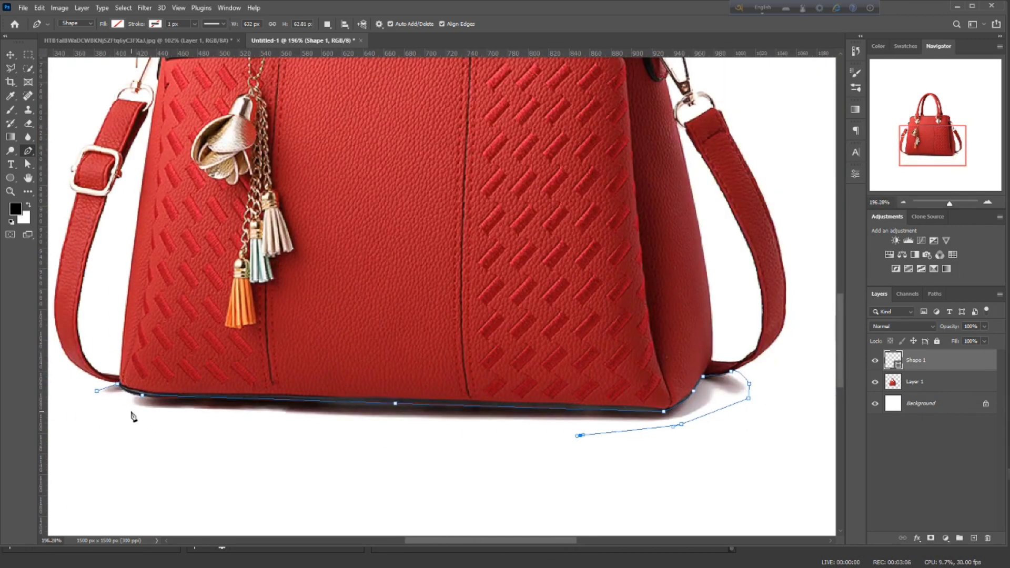
{"action": "left_click_drag", "start_coordinate": [131, 412], "coordinate": [104, 404]}
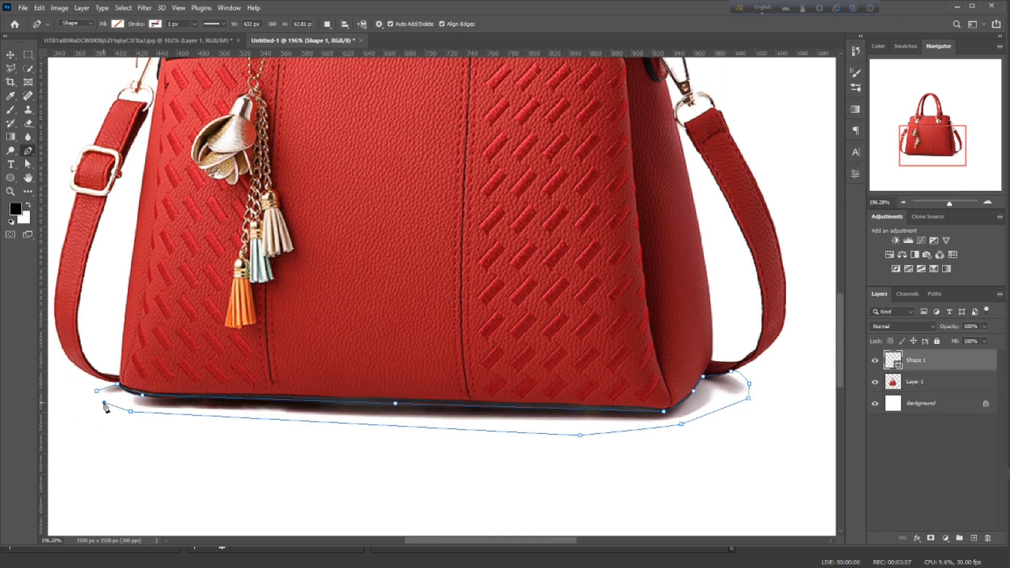
{"action": "left_click", "coordinate": [97, 392]}
{"action": "scroll", "coordinate": [365, 421], "scroll_direction": "down", "scroll_amount": 4}
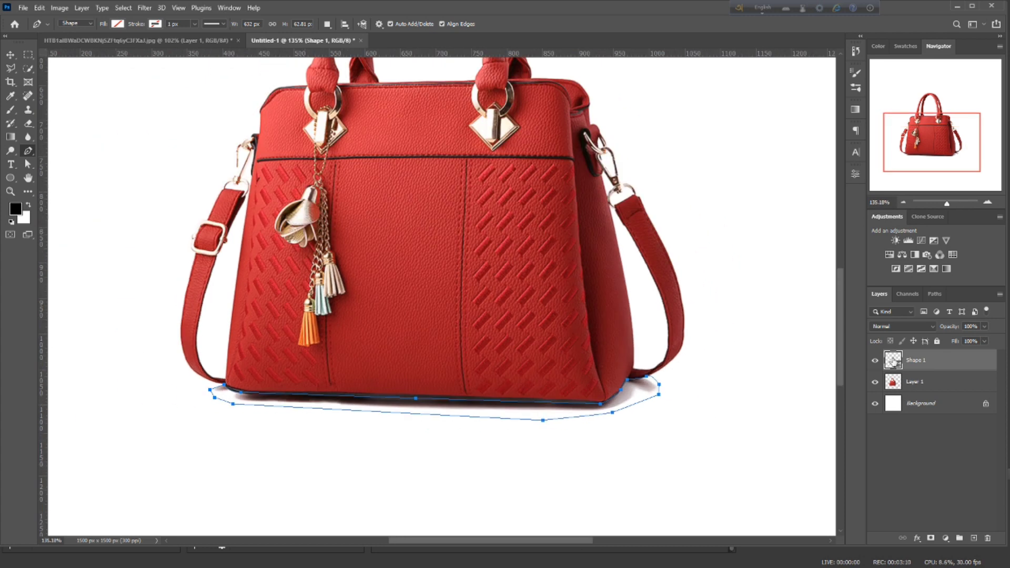
{"action": "key", "text": "ctrl+Return"}
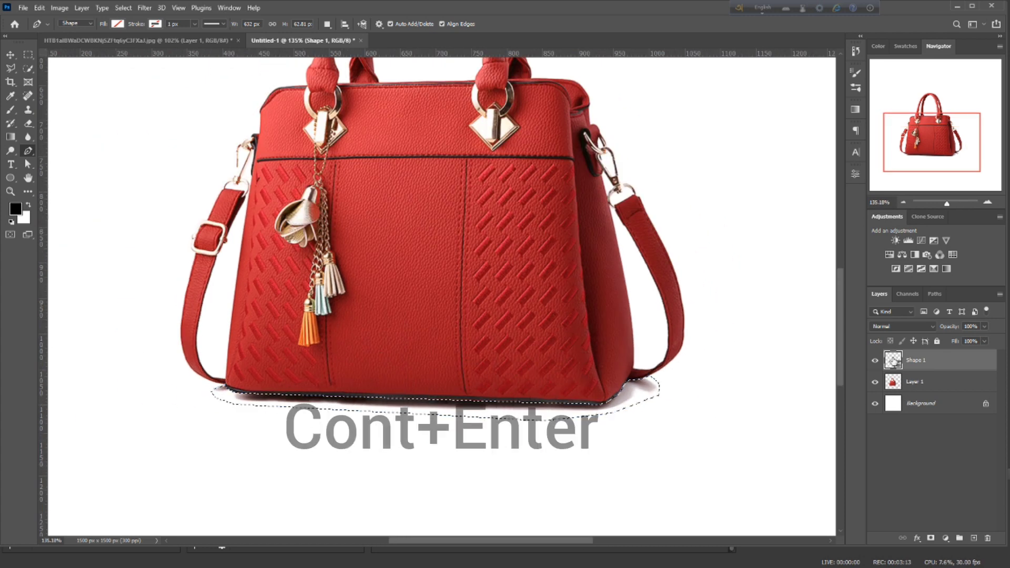
Cut the selected shadow area beneath the bag out of Layer 1.
{"action": "key", "text": "v"}
{"action": "key", "text": "ctrl+x"}
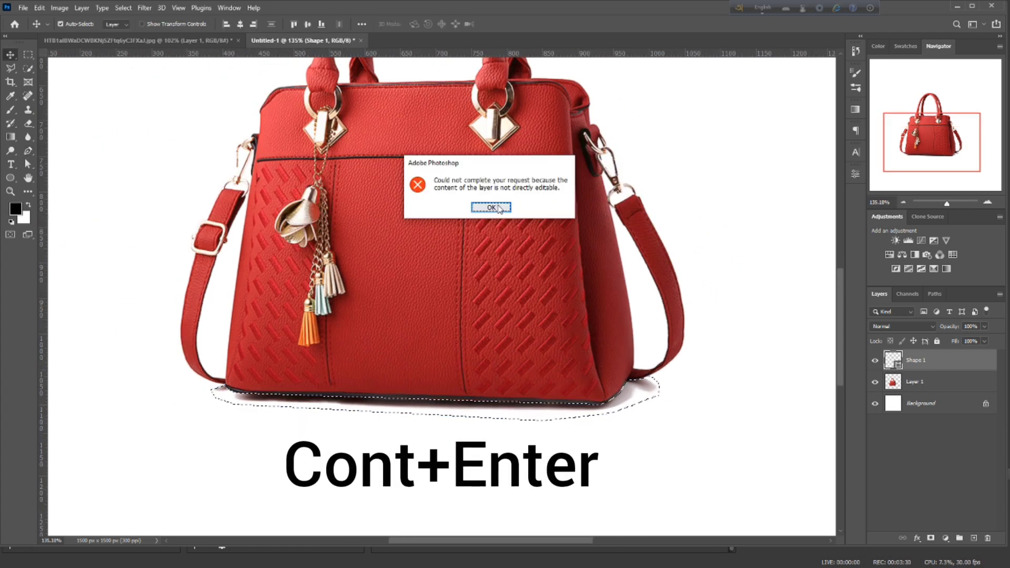
{"action": "left_click", "coordinate": [492, 206]}
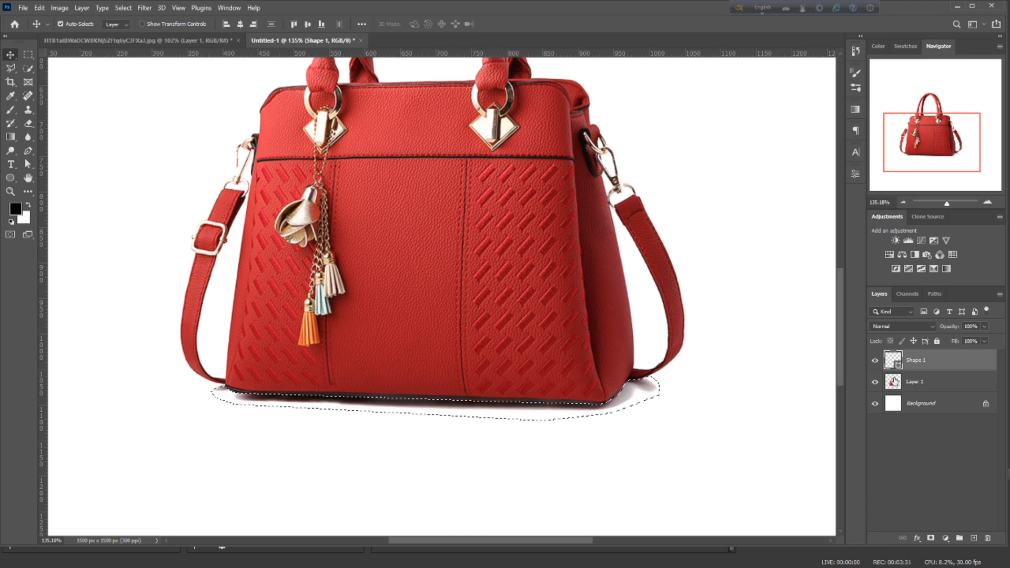
{"action": "left_click", "coordinate": [913, 383]}
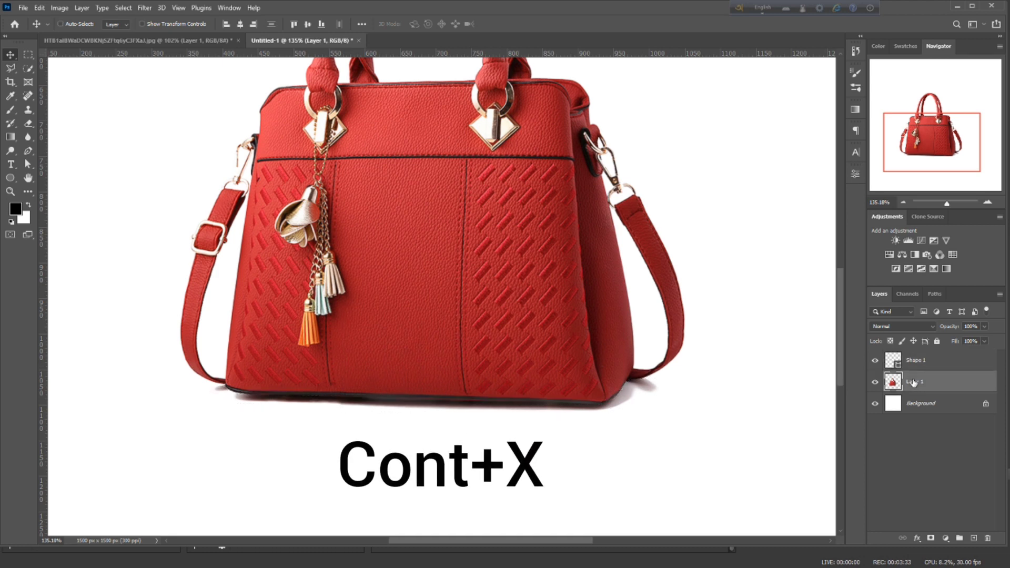
{"action": "key", "text": "ctrl+x"}
Add a Solid Color fill layer above the Background layer in light pink, fcaeae.
{"action": "scroll", "coordinate": [496, 333], "scroll_direction": "down", "scroll_amount": 3}
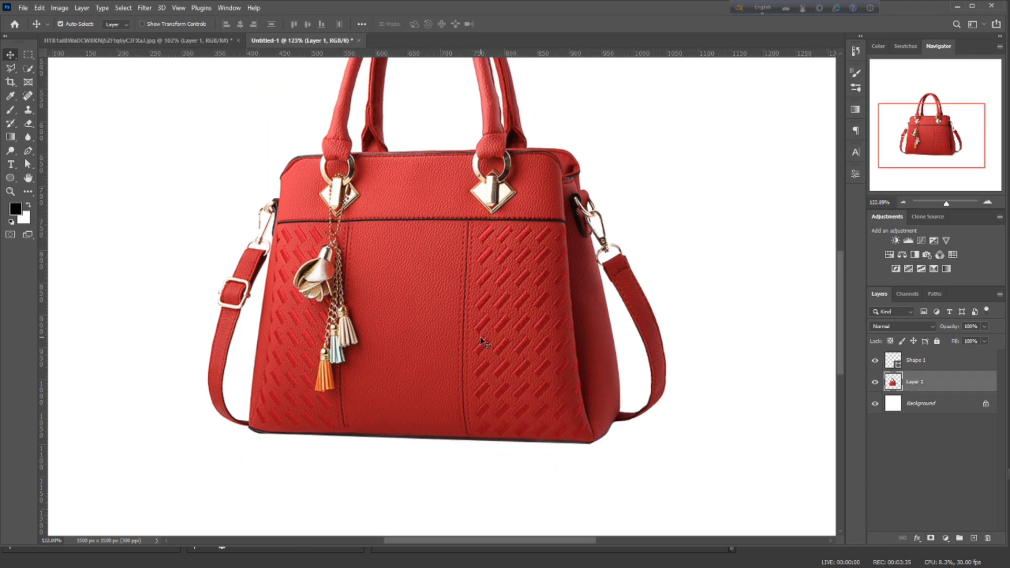
{"action": "scroll", "coordinate": [477, 343], "scroll_direction": "down", "scroll_amount": 3}
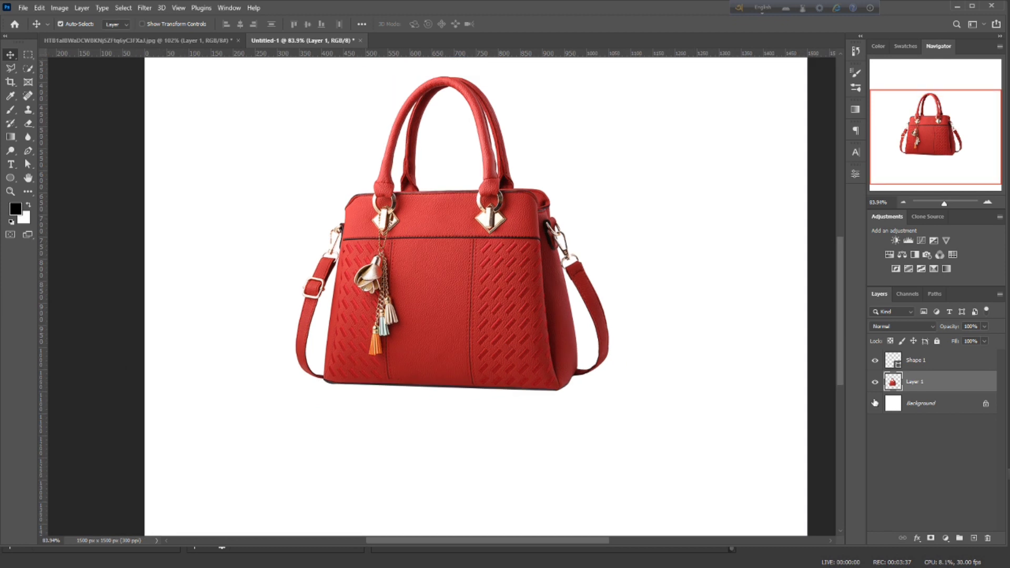
{"action": "scroll", "coordinate": [726, 384], "scroll_direction": "down", "scroll_amount": 2}
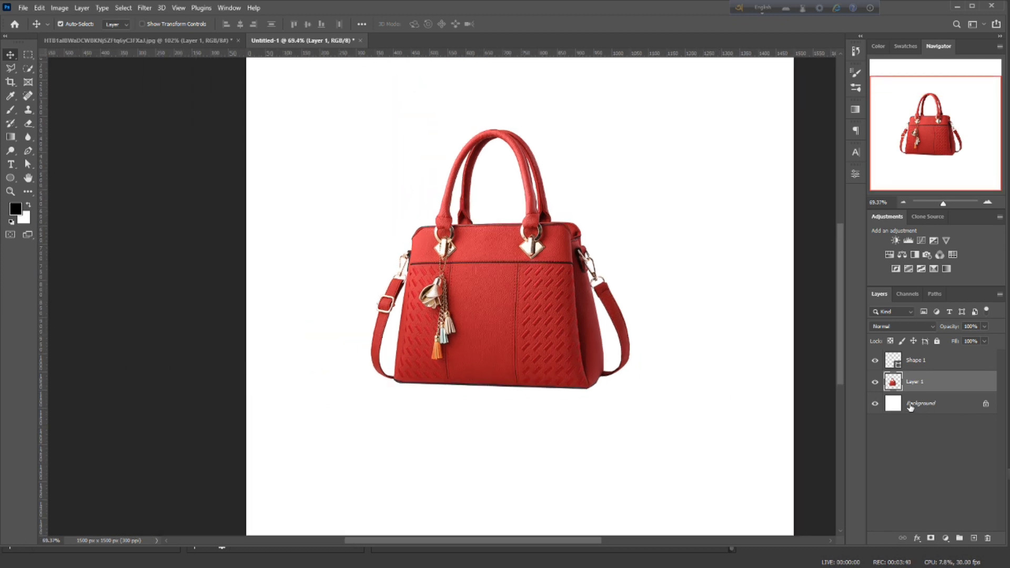
{"action": "left_click", "coordinate": [910, 405]}
{"action": "left_click", "coordinate": [945, 539]}
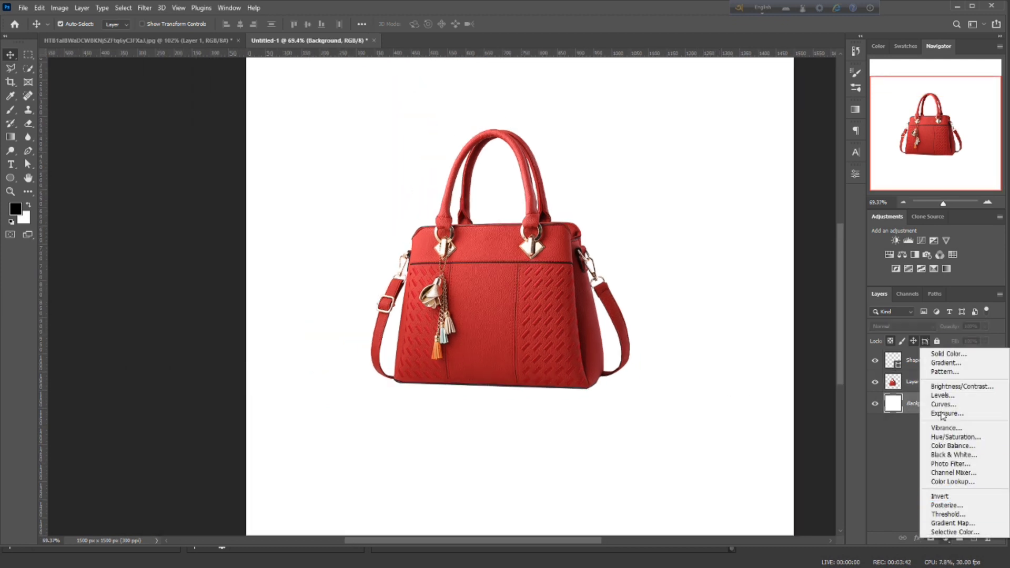
{"action": "left_click", "coordinate": [952, 353]}
{"action": "left_click_drag", "start_coordinate": [804, 396], "coordinate": [762, 322]}
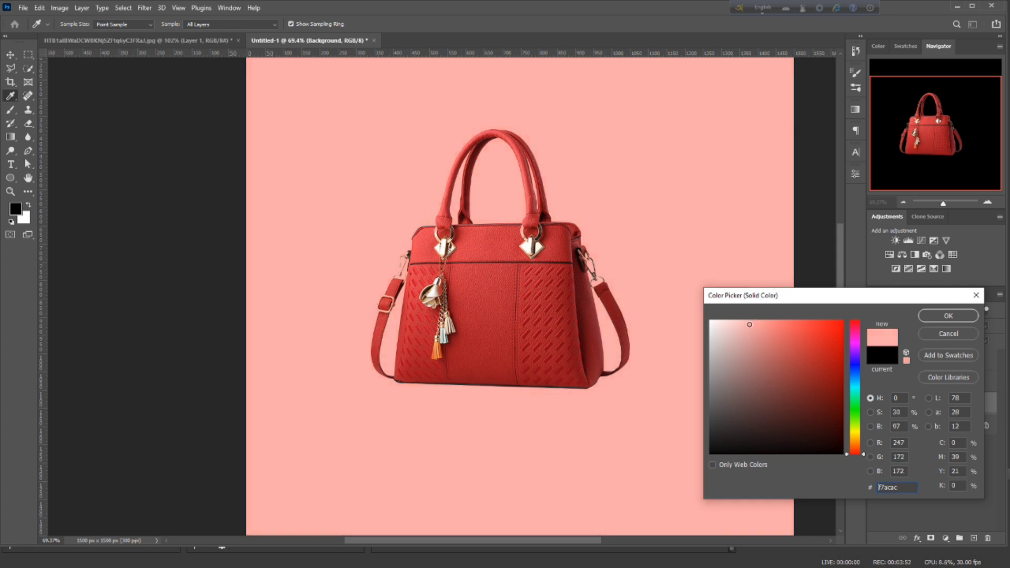
{"action": "mouse_move", "coordinate": [749, 324]}
{"action": "left_mouse_down"}
{"action": "mouse_move", "coordinate": [753, 339]}
{"action": "mouse_move", "coordinate": [784, 352]}
{"action": "mouse_move", "coordinate": [750, 320]}
{"action": "left_mouse_up"}
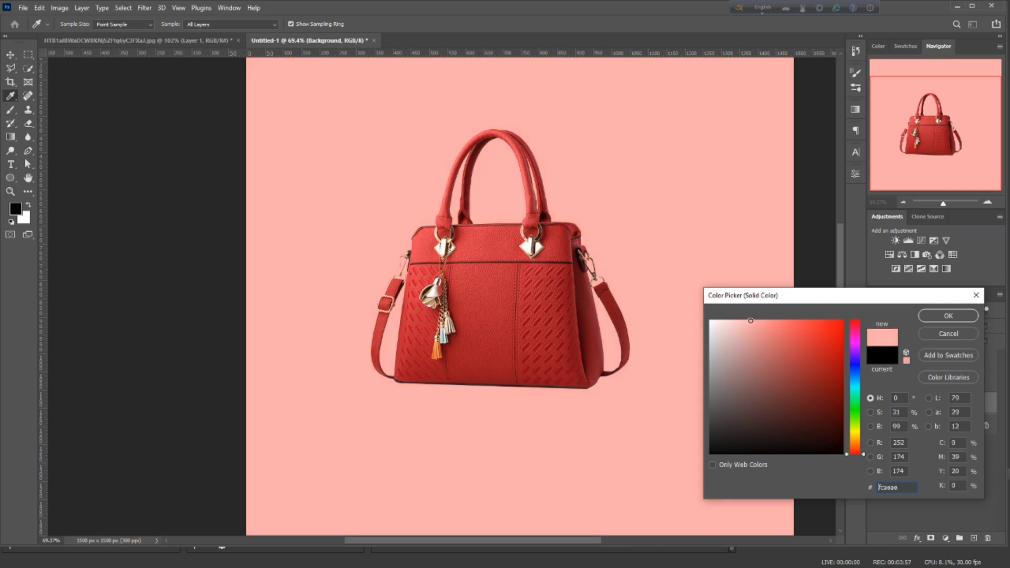
{"action": "left_click", "coordinate": [944, 317]}
Brighten the bag's body, handles and straps on Layer 1 with the Dodge tool set to Midtones at 50% exposure.
{"action": "scroll", "coordinate": [513, 345], "scroll_direction": "up", "scroll_amount": 2}
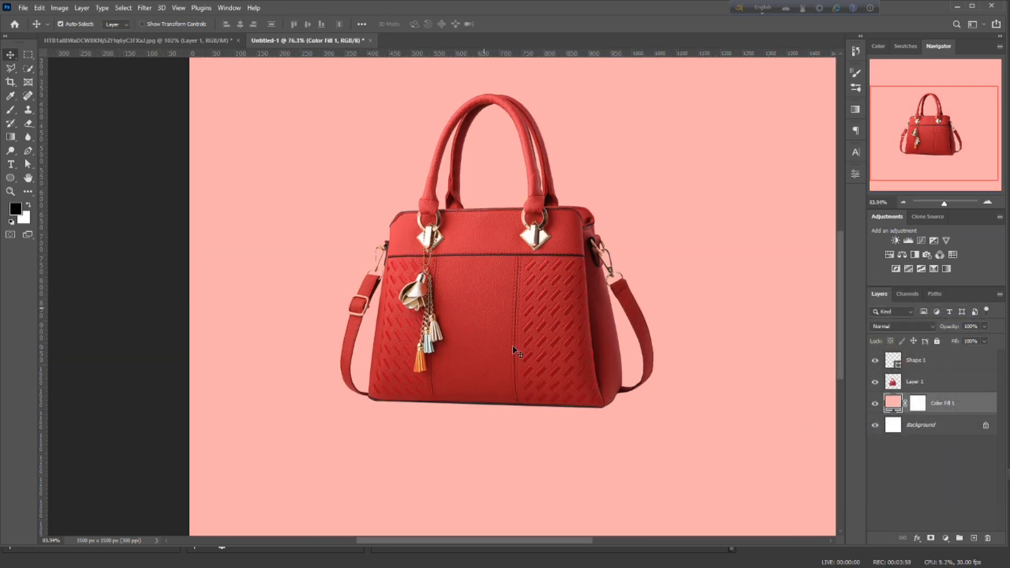
{"action": "left_click", "coordinate": [493, 345]}
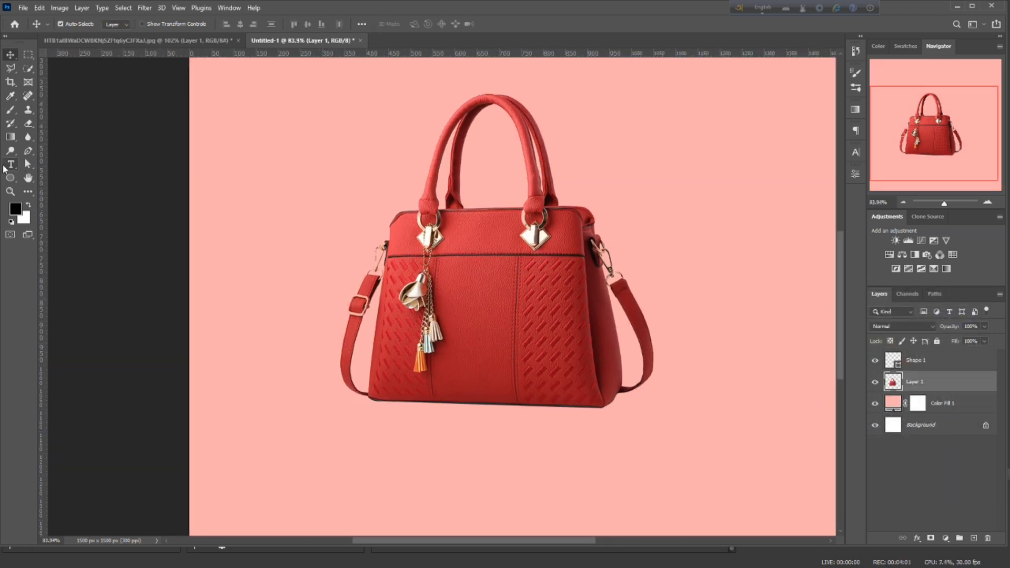
{"action": "left_click", "coordinate": [10, 153]}
{"action": "scroll", "coordinate": [489, 303], "scroll_direction": "up", "scroll_amount": 1}
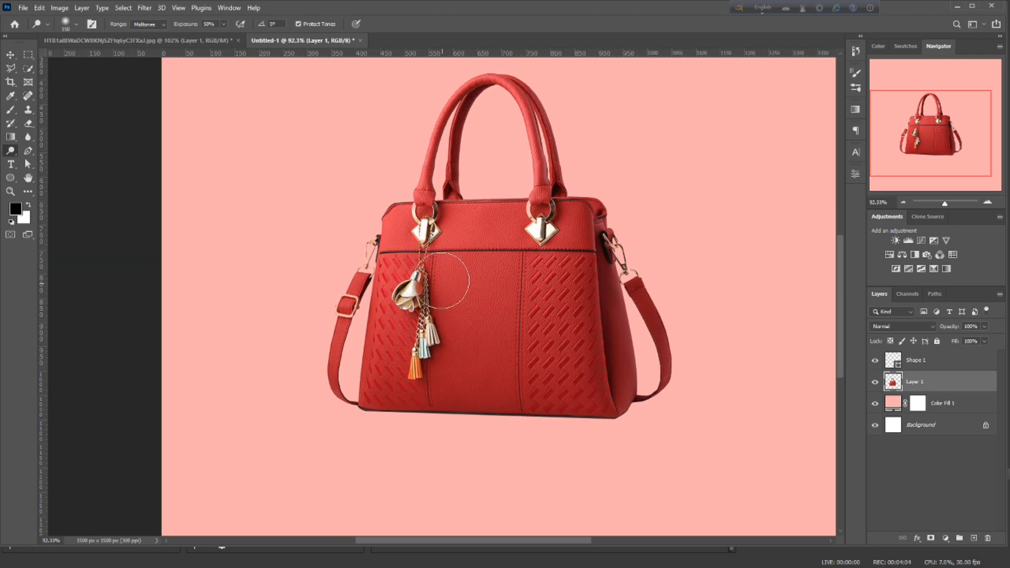
{"action": "mouse_move", "coordinate": [415, 377]}
{"action": "left_mouse_down"}
{"action": "mouse_move", "coordinate": [543, 360]}
{"action": "mouse_move", "coordinate": [615, 387]}
{"action": "mouse_move", "coordinate": [606, 268]}
{"action": "mouse_move", "coordinate": [655, 292]}
{"action": "mouse_move", "coordinate": [548, 390]}
{"action": "mouse_move", "coordinate": [555, 395]}
{"action": "mouse_move", "coordinate": [366, 251]}
{"action": "mouse_move", "coordinate": [351, 348]}
{"action": "left_mouse_up"}
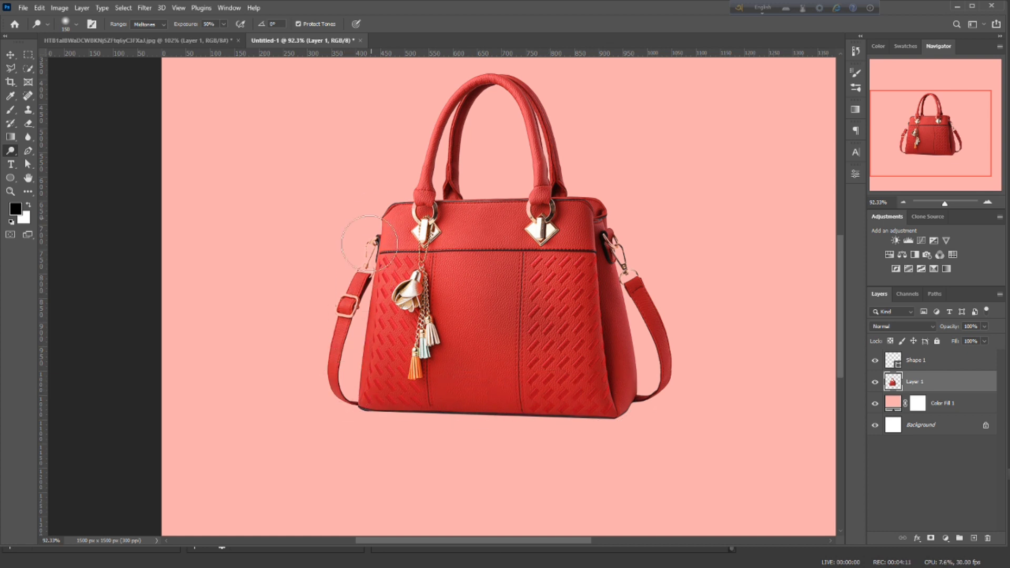
{"action": "mouse_move", "coordinate": [370, 244]}
{"action": "left_mouse_down"}
{"action": "mouse_move", "coordinate": [442, 121]}
{"action": "mouse_move", "coordinate": [530, 110]}
{"action": "left_mouse_up"}
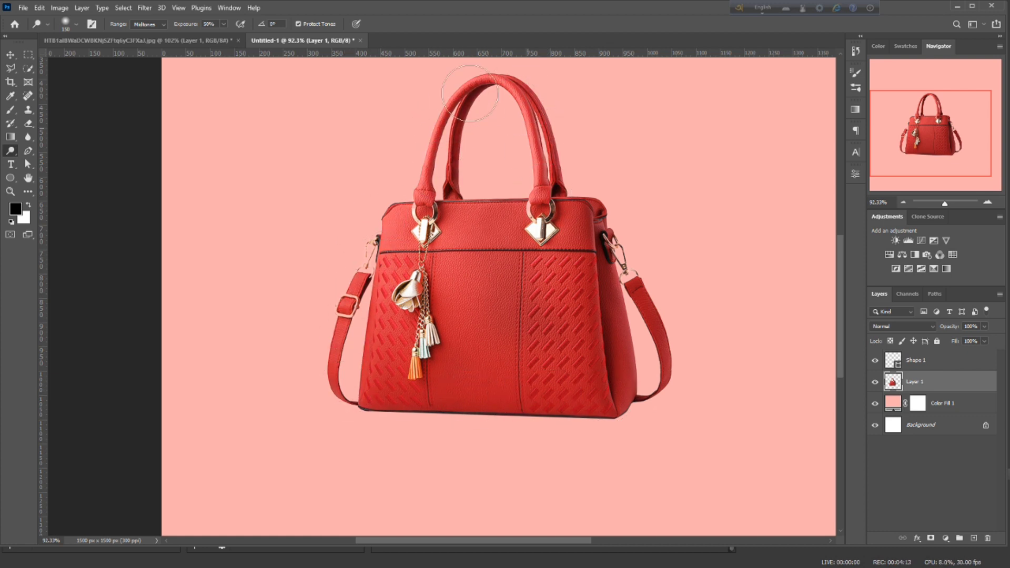
{"action": "mouse_move", "coordinate": [469, 93]}
{"action": "left_mouse_down"}
{"action": "mouse_move", "coordinate": [442, 200]}
{"action": "mouse_move", "coordinate": [526, 226]}
{"action": "mouse_move", "coordinate": [608, 276]}
{"action": "mouse_move", "coordinate": [626, 267]}
{"action": "mouse_move", "coordinate": [639, 368]}
{"action": "mouse_move", "coordinate": [604, 338]}
{"action": "mouse_move", "coordinate": [582, 424]}
{"action": "mouse_move", "coordinate": [343, 398]}
{"action": "mouse_move", "coordinate": [339, 366]}
{"action": "left_mouse_up"}
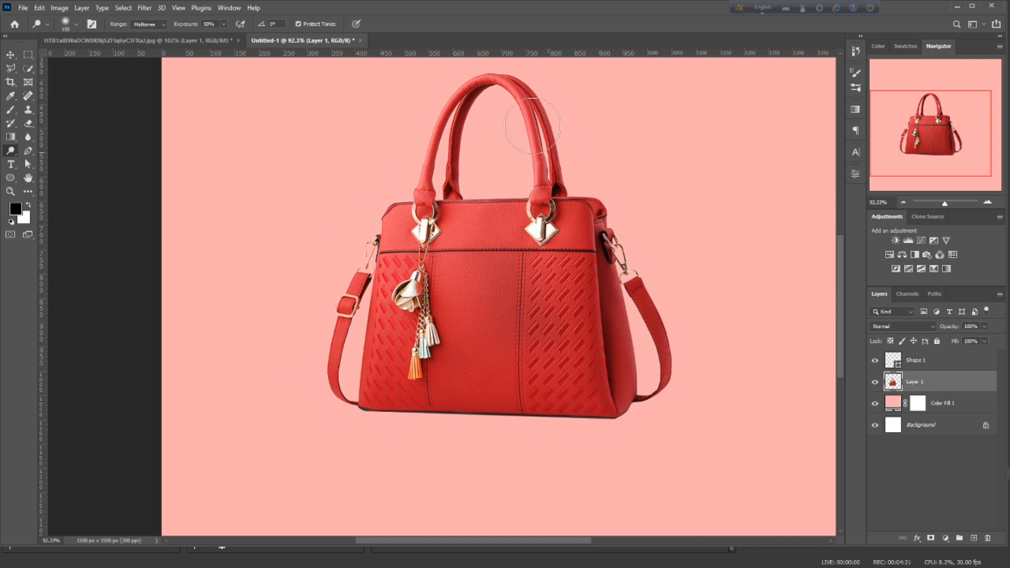
{"action": "mouse_move", "coordinate": [455, 206]}
{"action": "left_mouse_down"}
{"action": "mouse_move", "coordinate": [441, 237]}
{"action": "mouse_move", "coordinate": [553, 406]}
{"action": "mouse_move", "coordinate": [361, 403]}
{"action": "mouse_move", "coordinate": [526, 415]}
{"action": "mouse_move", "coordinate": [661, 329]}
{"action": "left_mouse_up"}
Brighten the bag further with more Dodge strokes over its front, charm and handles.
{"action": "scroll", "coordinate": [441, 427], "scroll_direction": "down", "scroll_amount": 2}
{"action": "scroll", "coordinate": [441, 426], "scroll_direction": "down", "scroll_amount": 1}
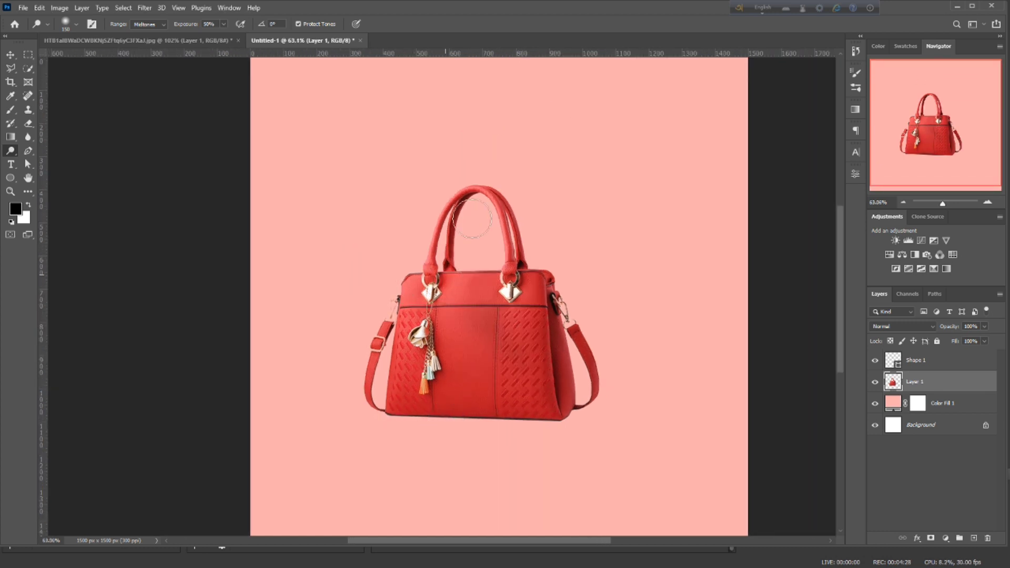
{"action": "mouse_move", "coordinate": [379, 380]}
{"action": "left_mouse_down"}
{"action": "mouse_move", "coordinate": [505, 401]}
{"action": "mouse_move", "coordinate": [510, 349]}
{"action": "mouse_move", "coordinate": [411, 335]}
{"action": "mouse_move", "coordinate": [428, 368]}
{"action": "left_mouse_up"}
{"action": "mouse_move", "coordinate": [473, 342]}
{"action": "left_mouse_down"}
{"action": "mouse_move", "coordinate": [459, 338]}
{"action": "mouse_move", "coordinate": [452, 354]}
{"action": "mouse_move", "coordinate": [427, 300]}
{"action": "left_mouse_up"}
{"action": "left_click_drag", "start_coordinate": [509, 211], "coordinate": [503, 328]}
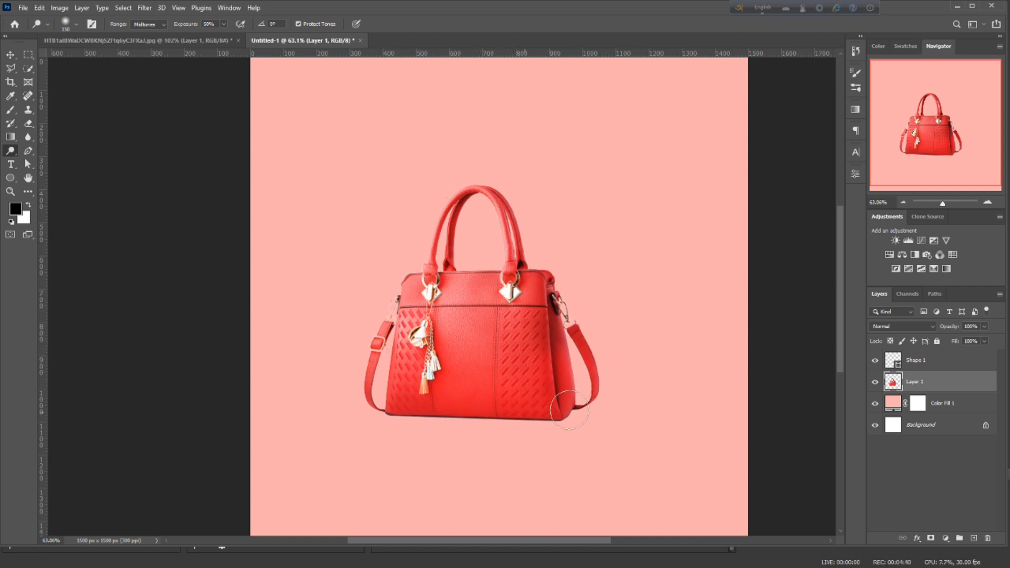
Change the solid fill layer's color to white, ffffff, and move the bag up and right toward the canvas center.
{"action": "left_click", "coordinate": [10, 54]}
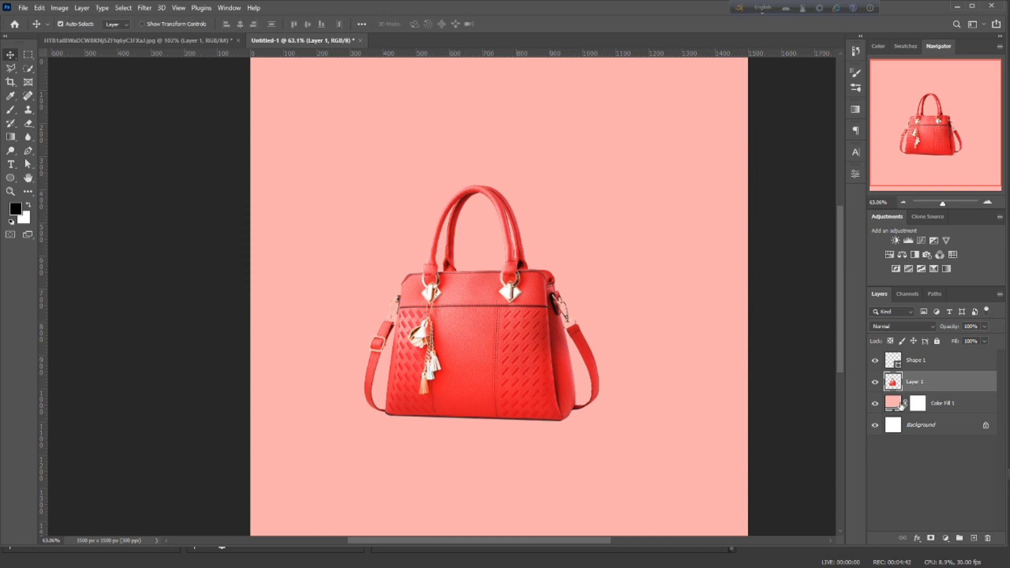
{"action": "left_click", "coordinate": [892, 405]}
{"action": "double_click", "coordinate": [891, 405]}
{"action": "type", "text": "ffffff"}
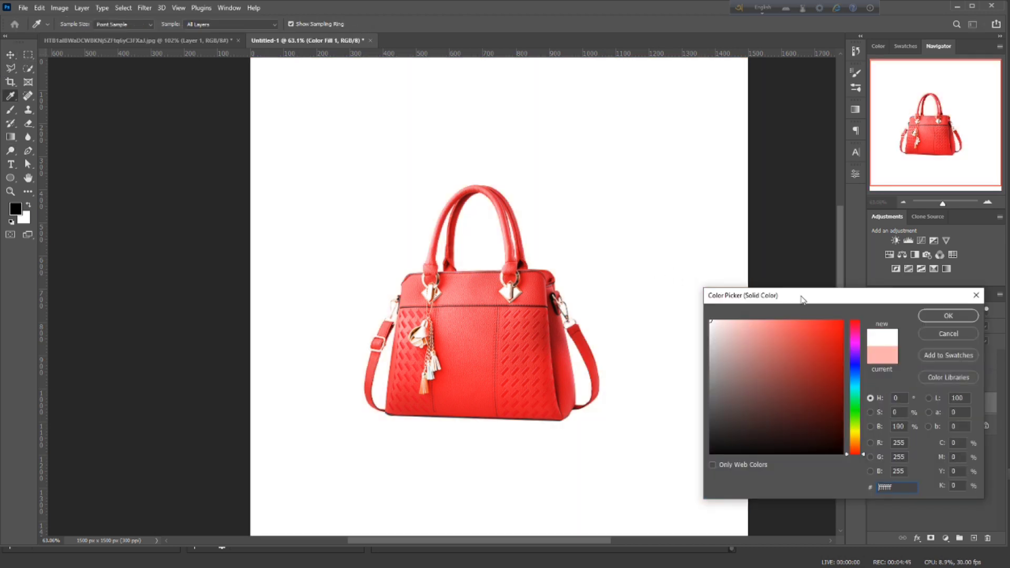
{"action": "left_click", "coordinate": [957, 320]}
{"action": "scroll", "coordinate": [488, 391], "scroll_direction": "down", "scroll_amount": 1}
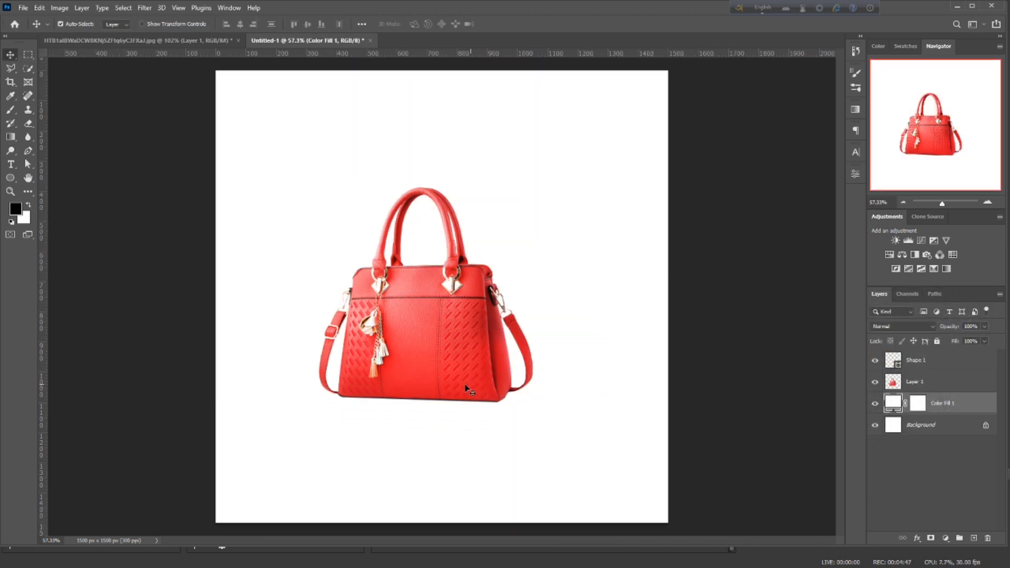
{"action": "left_click_drag", "start_coordinate": [428, 350], "coordinate": [442, 319]}
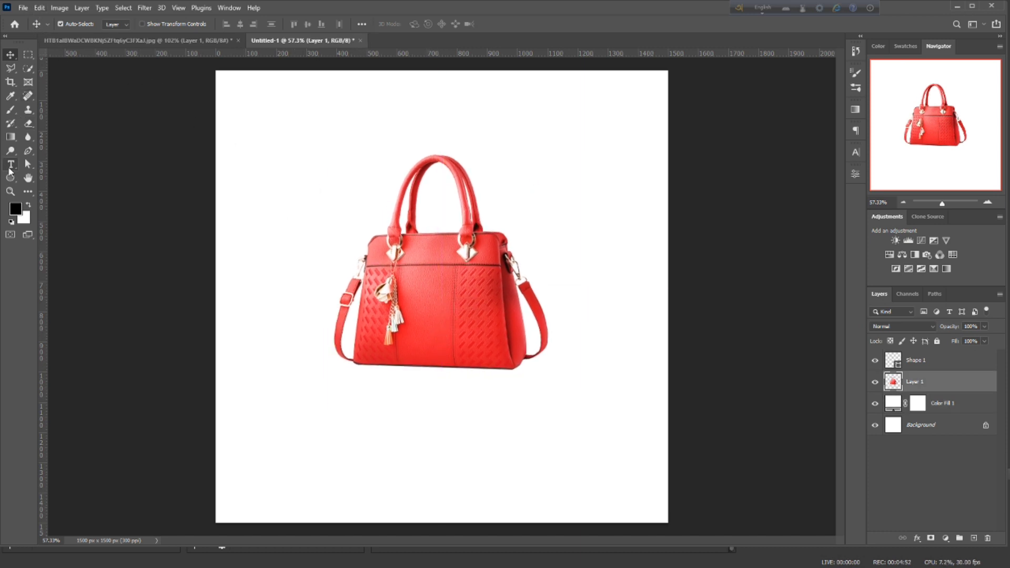
Stamp a black shadow directly beneath the bag with the flattened soft brush enlarged to 700 px.
{"action": "left_click", "coordinate": [8, 114]}
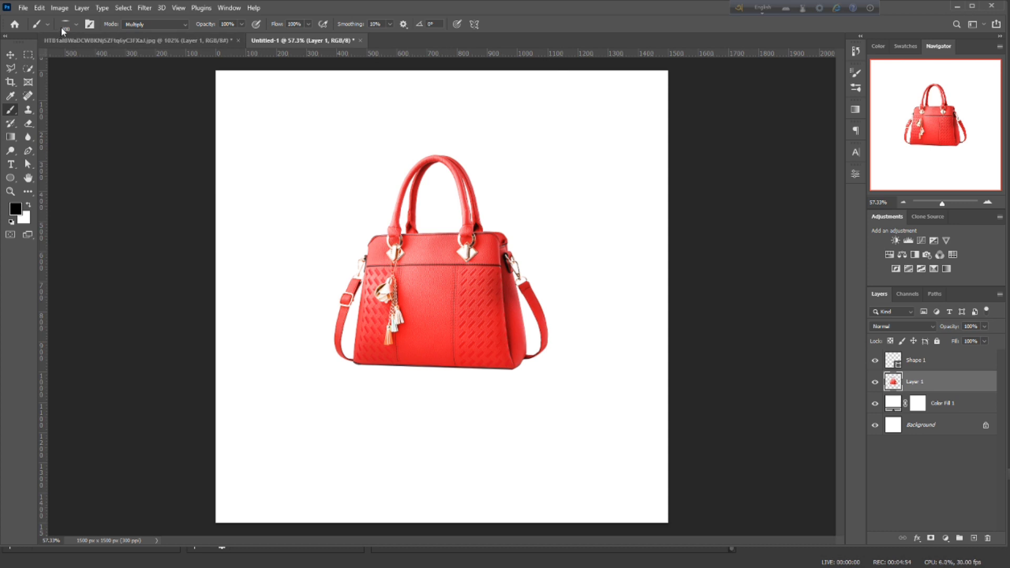
{"action": "left_click", "coordinate": [64, 25]}
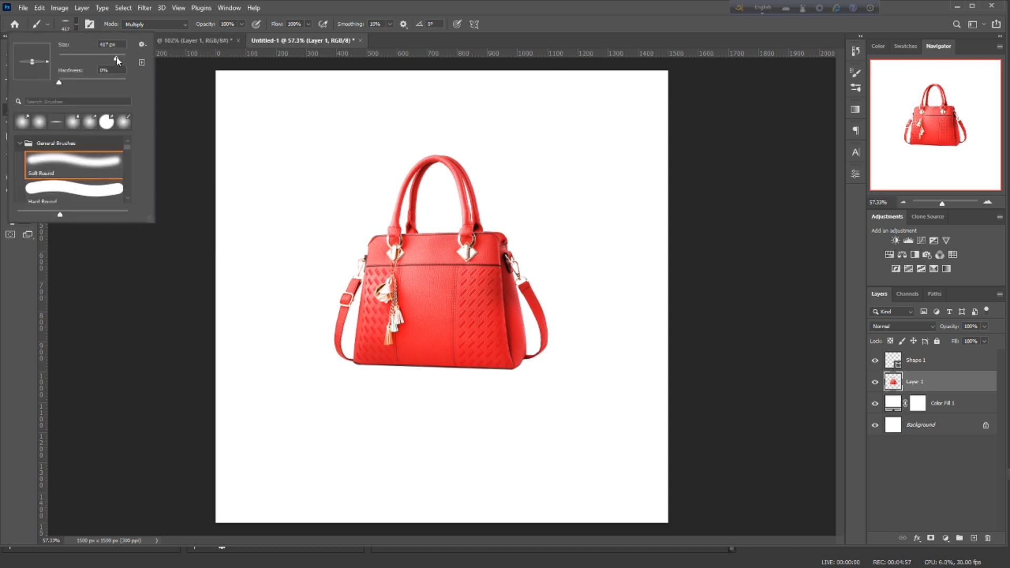
{"action": "left_click", "coordinate": [519, 19]}
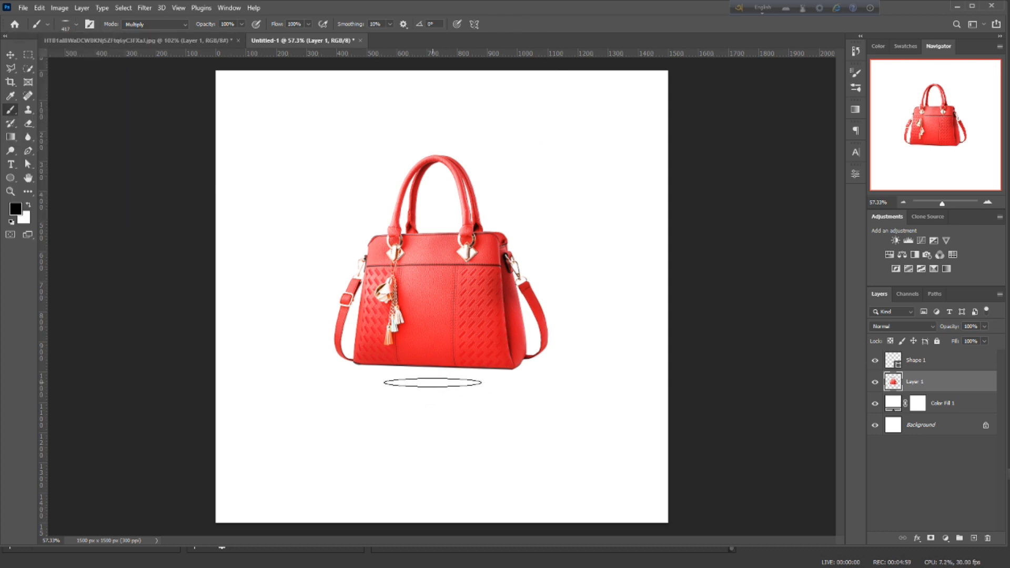
{"action": "key", "text": "bracketright"}
{"action": "key", "text": "bracketright"}
{"action": "key", "text": "bracketright"}
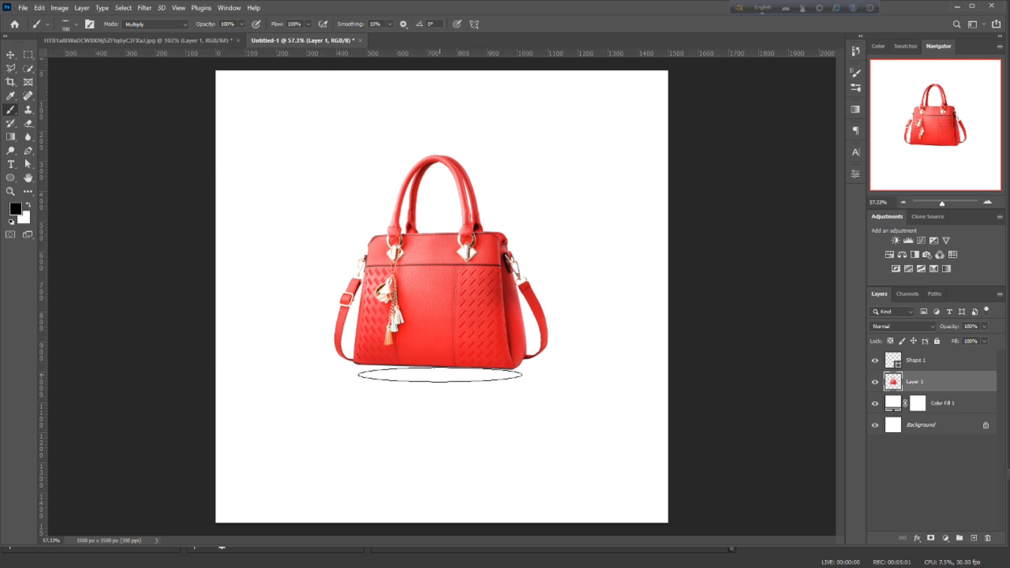
{"action": "left_click", "coordinate": [436, 374]}
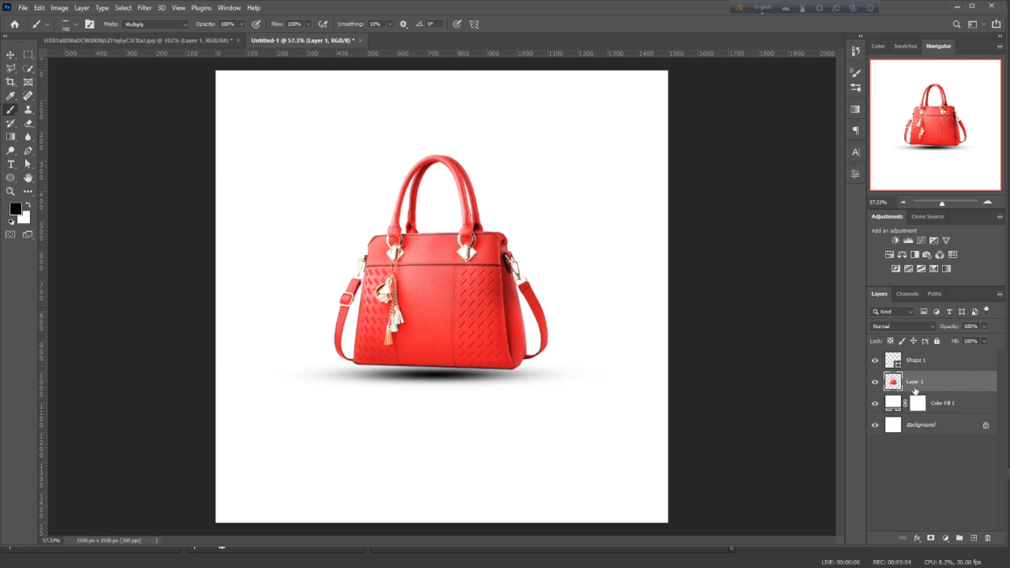
Narrow the shadow on Layer 2 from both ends to about 92% width and lower its opacity to 39%.
{"action": "key", "text": "ctrl+t"}
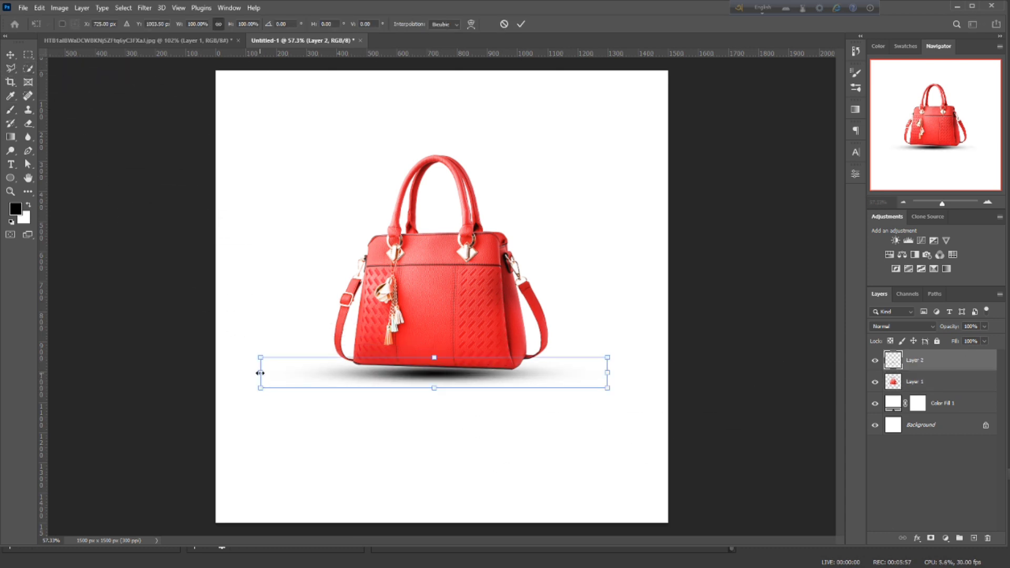
{"action": "left_click_drag", "start_coordinate": [259, 373], "coordinate": [279, 373]}
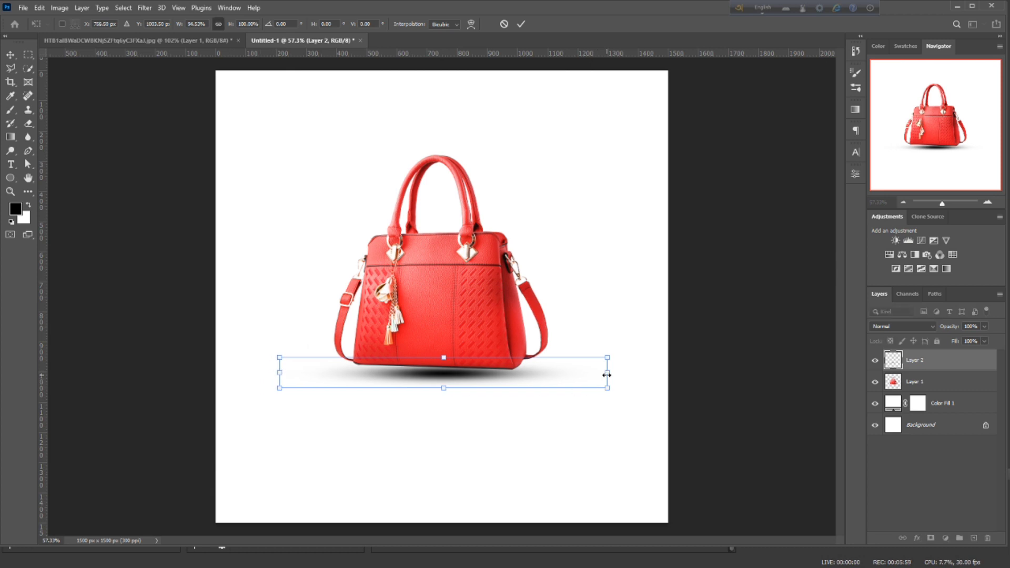
{"action": "left_click_drag", "start_coordinate": [606, 374], "coordinate": [595, 372]}
{"action": "left_click_drag", "start_coordinate": [277, 374], "coordinate": [275, 374]}
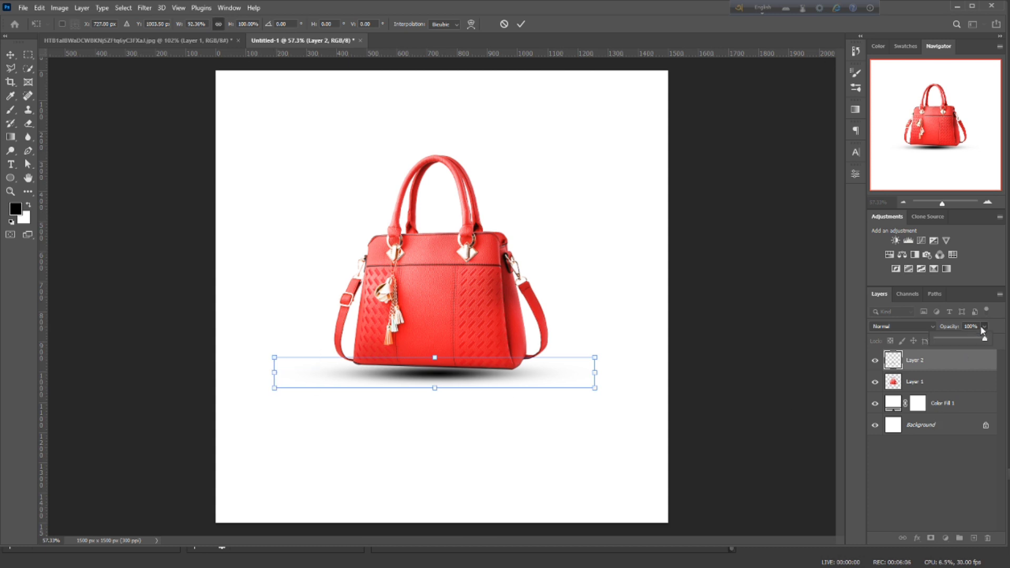
{"action": "left_click", "coordinate": [958, 338]}
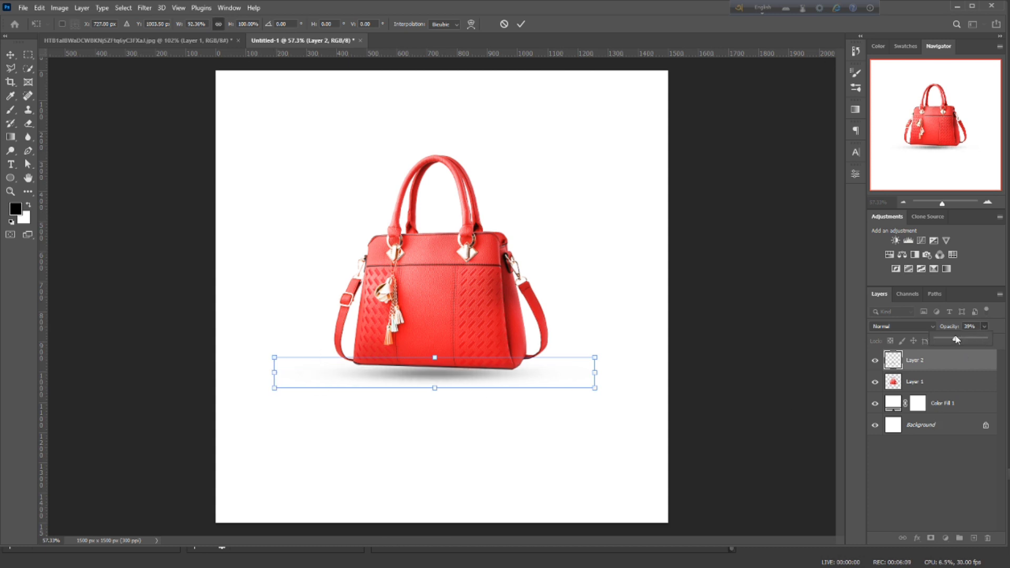
{"action": "left_click", "coordinate": [521, 24]}
Duplicate the bag's Layer 1, flip the copy vertically and place it directly beneath the bag as a reflection.
{"action": "left_click", "coordinate": [440, 303]}
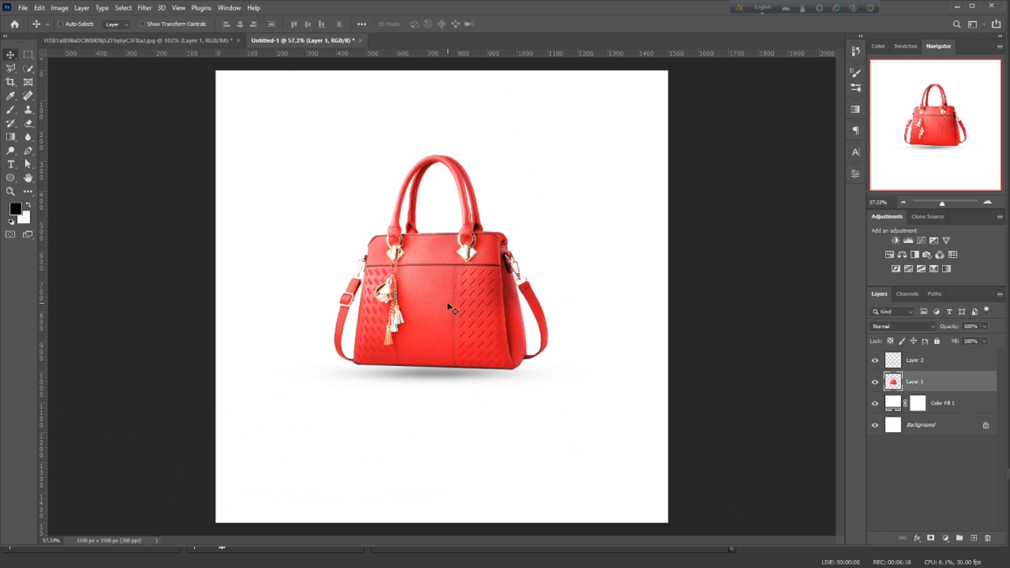
{"action": "key", "text": "ctrl+j"}
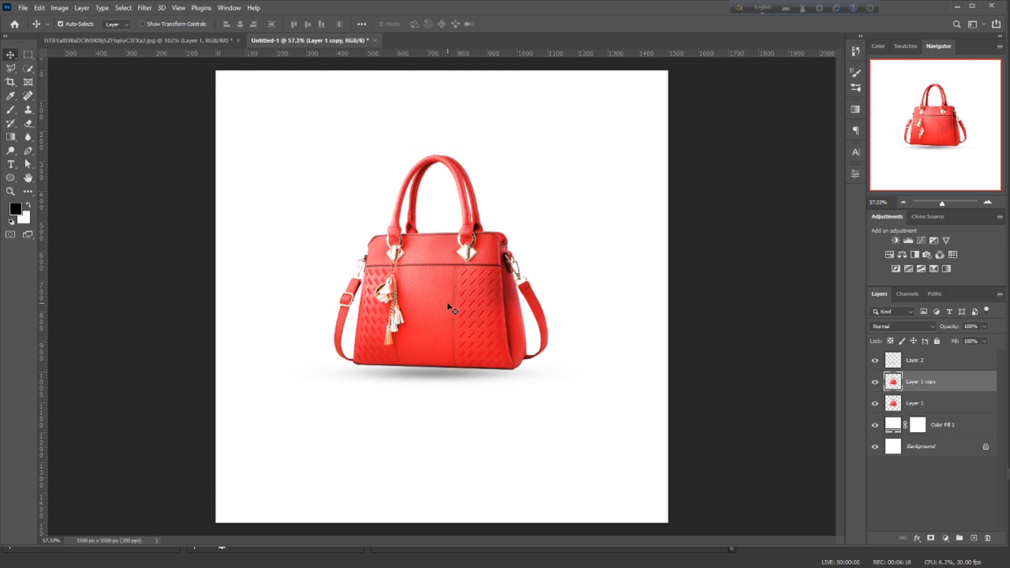
{"action": "key", "text": "ctrl+t"}
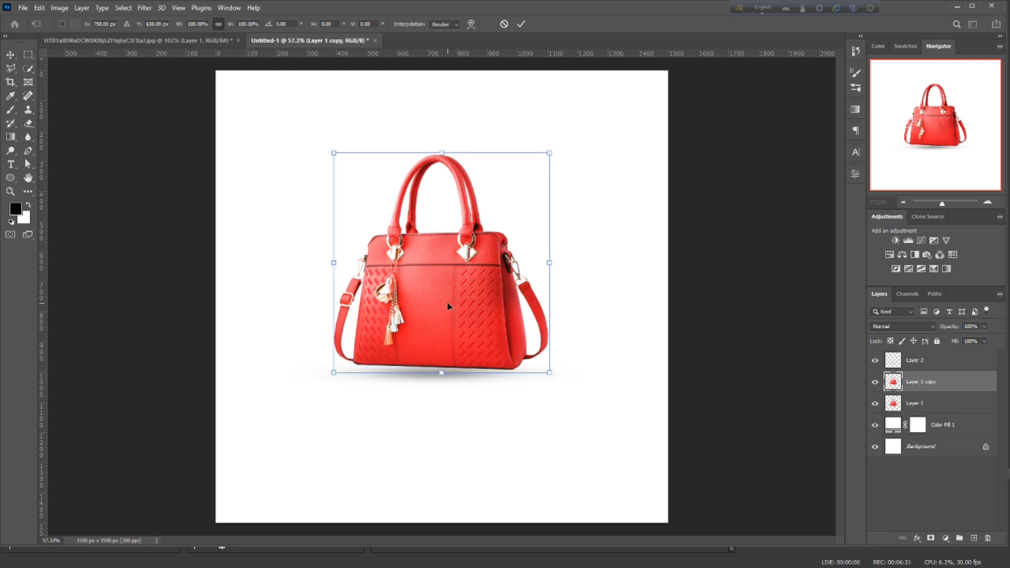
{"action": "right_click", "coordinate": [448, 304]}
{"action": "left_click", "coordinate": [475, 491]}
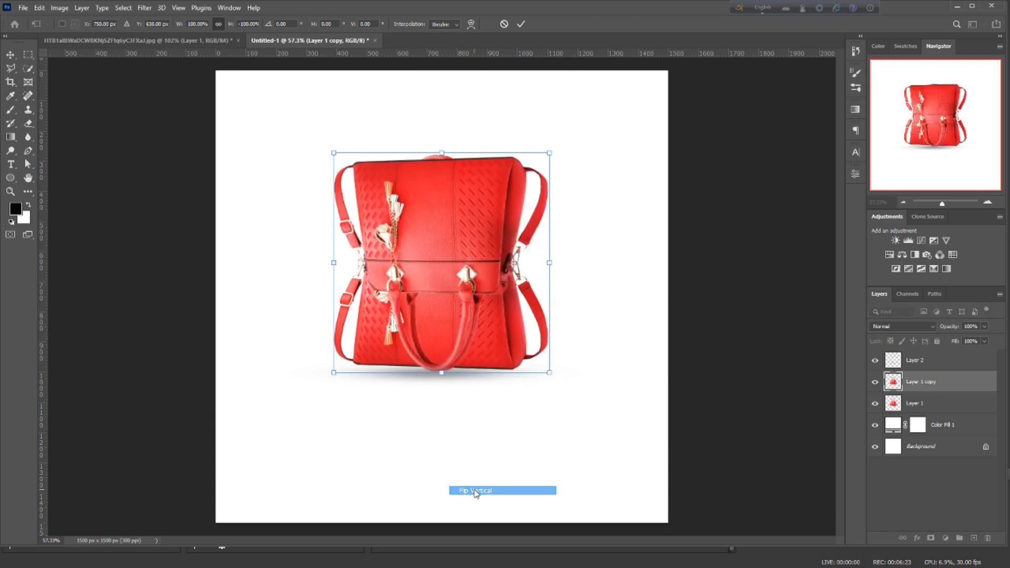
{"action": "left_click_drag", "start_coordinate": [437, 219], "coordinate": [428, 437]}
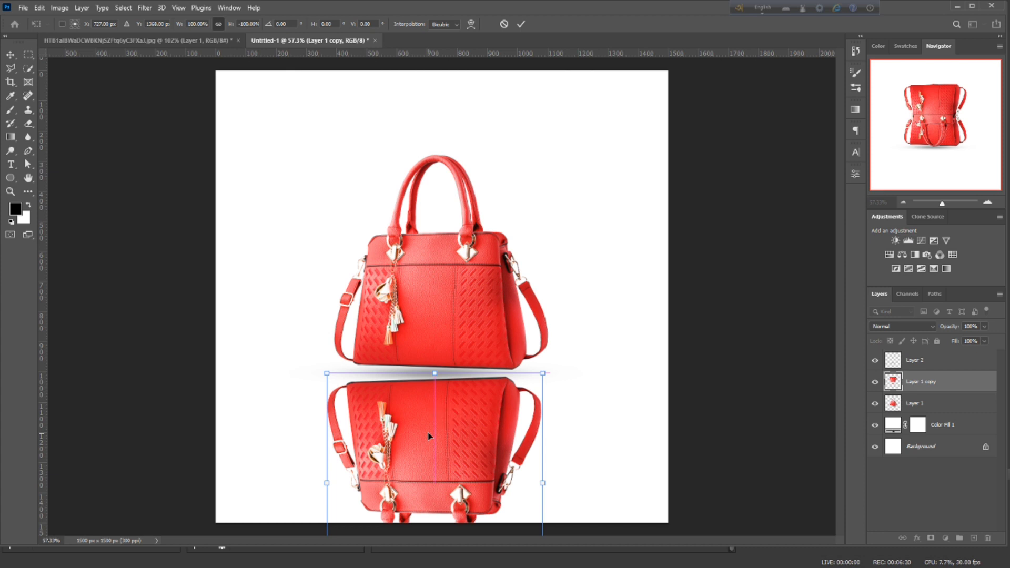
{"action": "left_click", "coordinate": [521, 23]}
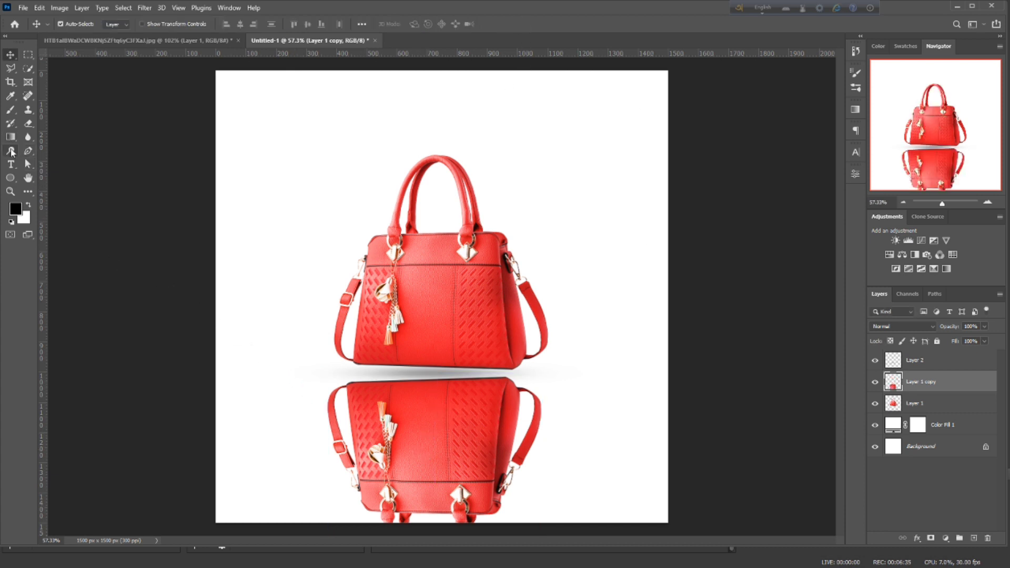
Fade out the lower part of the reflection with the soft Eraser and lower Layer 1 copy's opacity to 20%.
{"action": "left_click", "coordinate": [28, 123]}
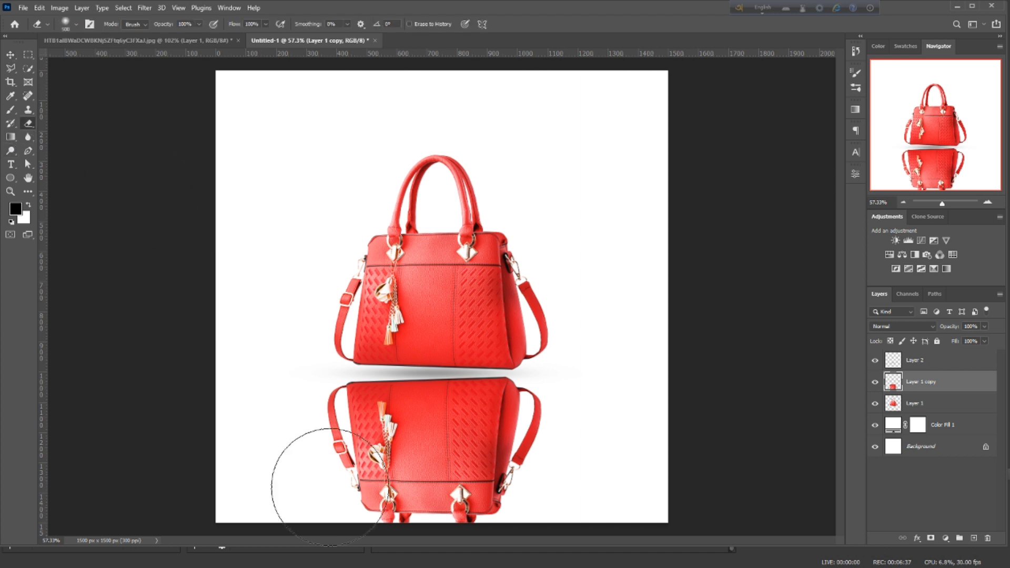
{"action": "mouse_move", "coordinate": [275, 514]}
{"action": "left_mouse_down"}
{"action": "mouse_move", "coordinate": [691, 552]}
{"action": "mouse_move", "coordinate": [225, 549]}
{"action": "mouse_move", "coordinate": [660, 538]}
{"action": "mouse_move", "coordinate": [228, 538]}
{"action": "mouse_move", "coordinate": [264, 414]}
{"action": "mouse_move", "coordinate": [274, 426]}
{"action": "mouse_move", "coordinate": [272, 505]}
{"action": "mouse_move", "coordinate": [315, 531]}
{"action": "mouse_move", "coordinate": [666, 552]}
{"action": "mouse_move", "coordinate": [605, 476]}
{"action": "mouse_move", "coordinate": [597, 418]}
{"action": "mouse_move", "coordinate": [602, 498]}
{"action": "mouse_move", "coordinate": [479, 566]}
{"action": "left_mouse_up"}
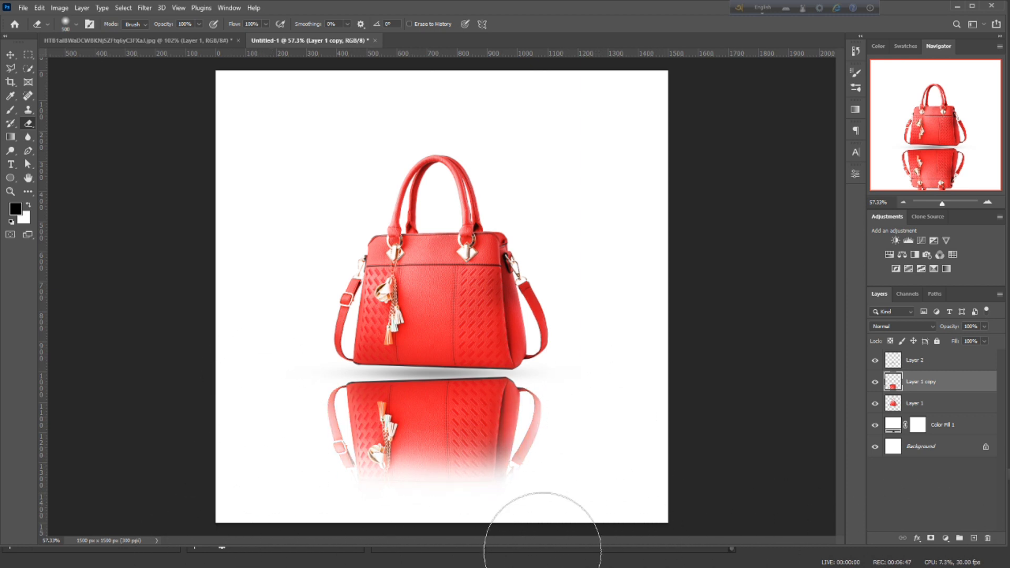
{"action": "left_click", "coordinate": [984, 327]}
{"action": "left_click", "coordinate": [955, 338]}
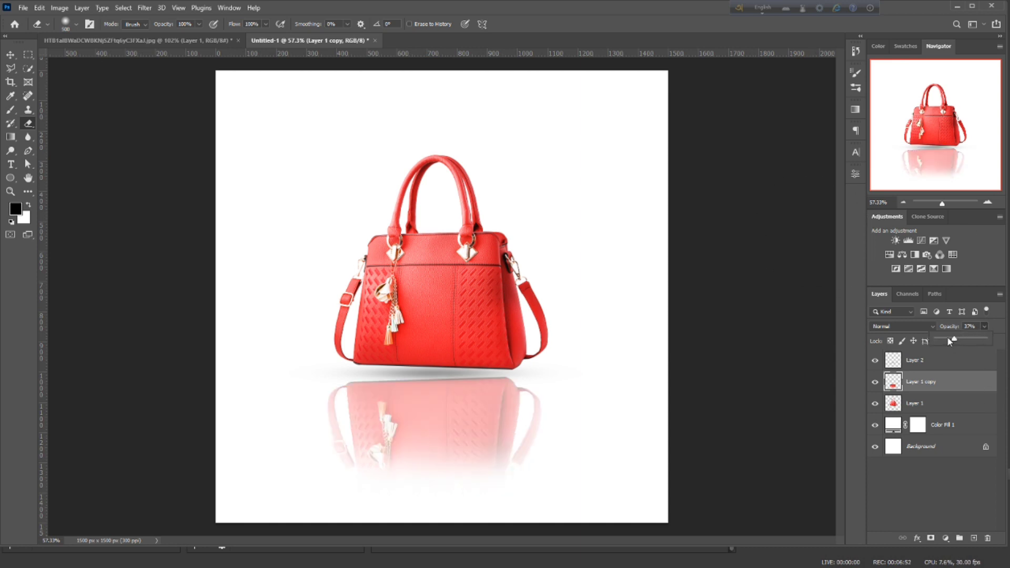
{"action": "left_click_drag", "start_coordinate": [953, 341], "coordinate": [946, 339]}
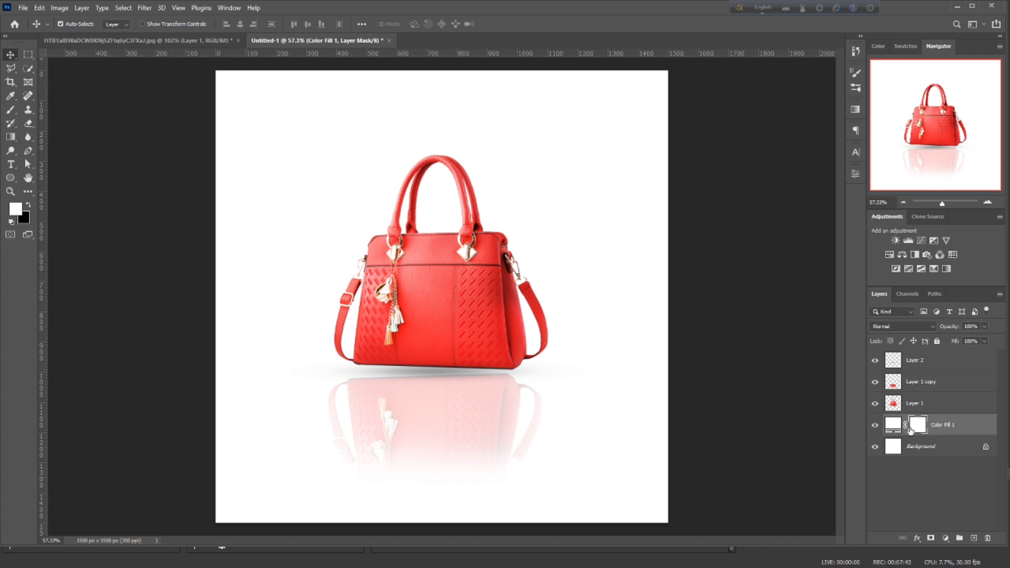
Change the Color Fill 1 background to light pink, fbe1e1.
{"action": "double_click", "coordinate": [895, 427]}
{"action": "left_click", "coordinate": [770, 363]}
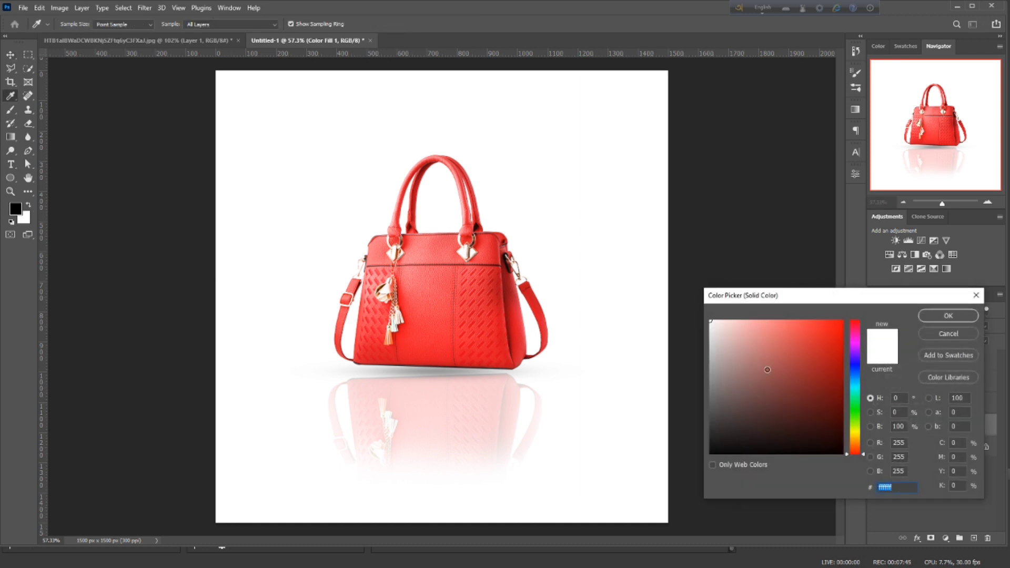
{"action": "mouse_move", "coordinate": [771, 363]}
{"action": "left_mouse_down"}
{"action": "mouse_move", "coordinate": [757, 339]}
{"action": "mouse_move", "coordinate": [723, 322]}
{"action": "left_mouse_up"}
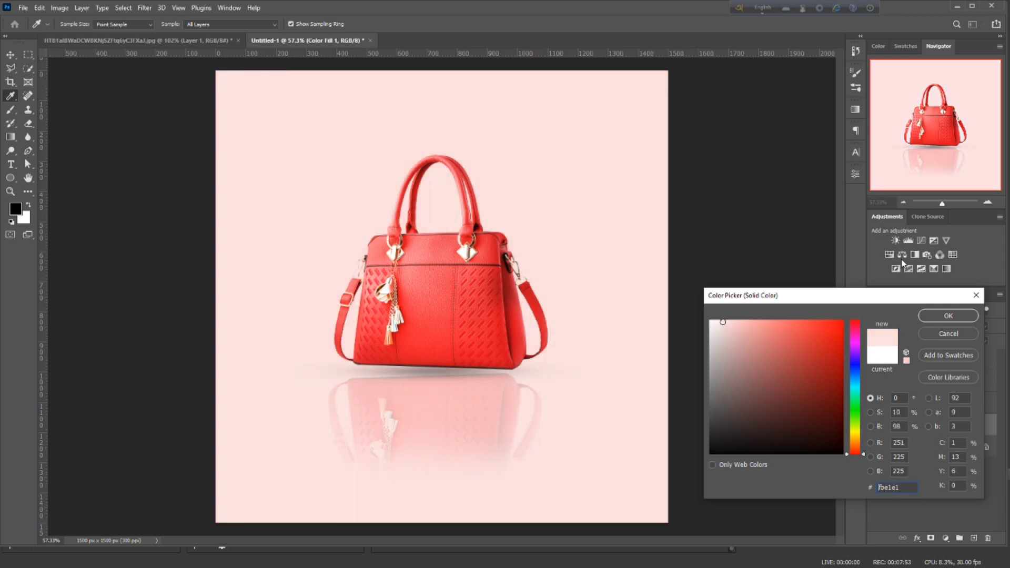
{"action": "left_click", "coordinate": [948, 316]}
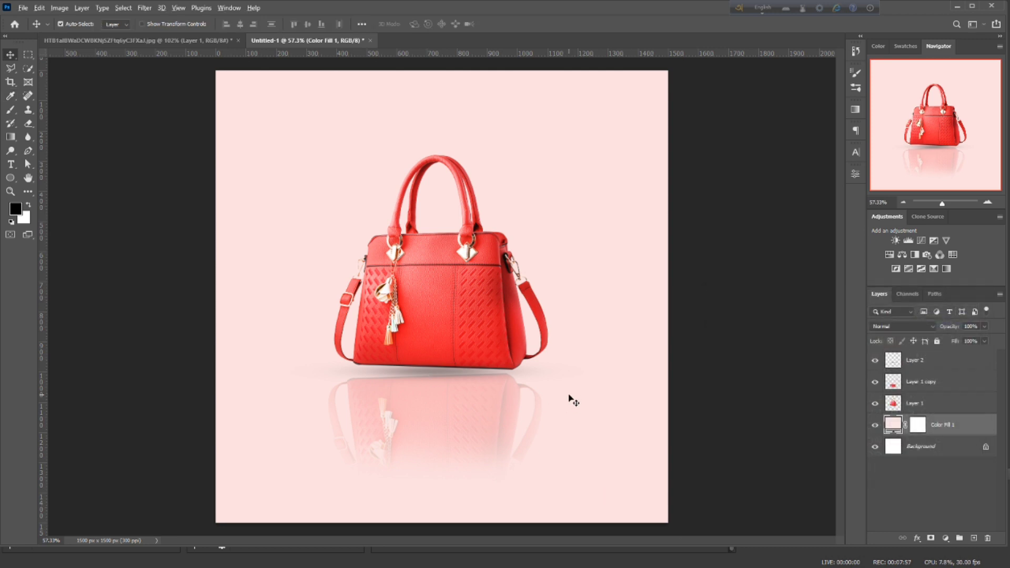
Merge Color Fill 1, Layer 1, Layer 1 copy and Layer 2 into a single layer.
{"action": "scroll", "coordinate": [574, 401], "scroll_direction": "down", "scroll_amount": 1}
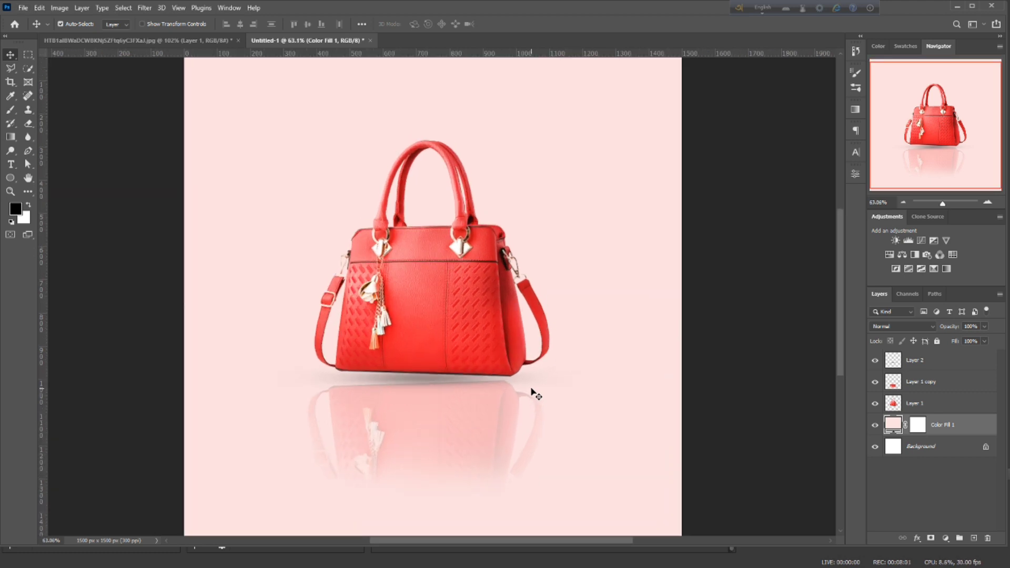
{"action": "left_click", "coordinate": [940, 406], "text": "ctrl"}
{"action": "left_click", "coordinate": [939, 384], "text": "ctrl"}
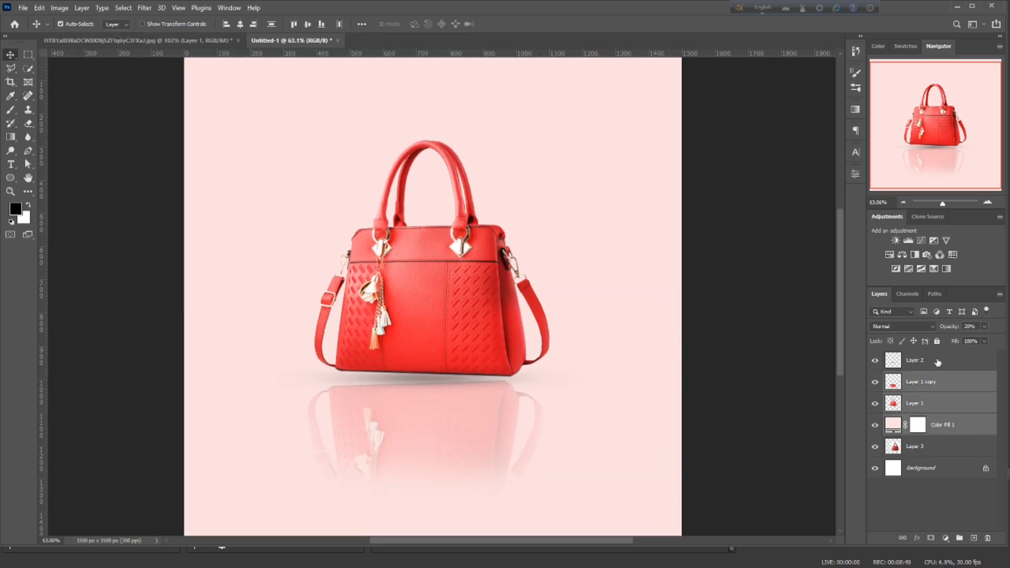
{"action": "left_click", "coordinate": [938, 360], "text": "ctrl"}
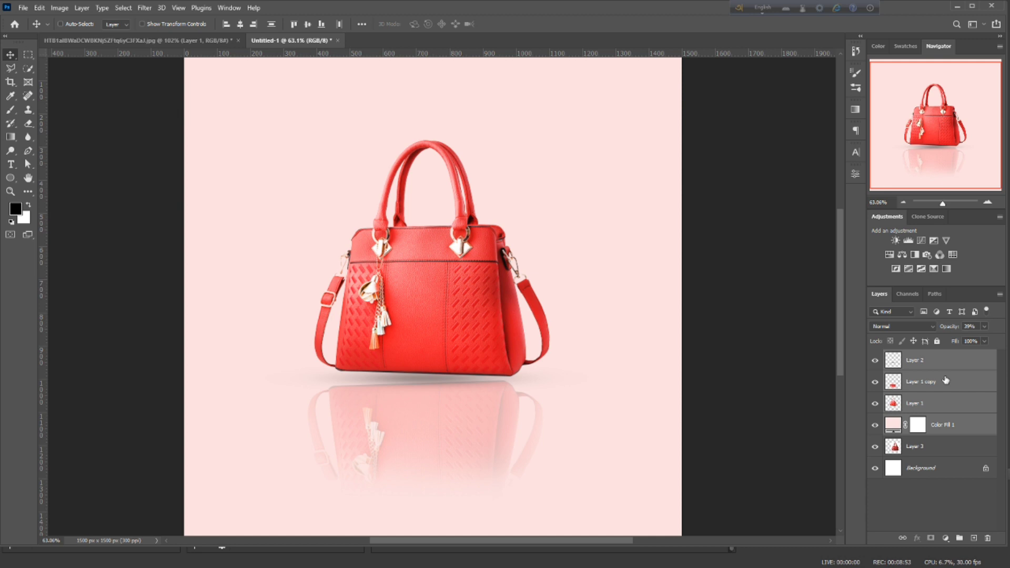
{"action": "right_click", "coordinate": [946, 380]}
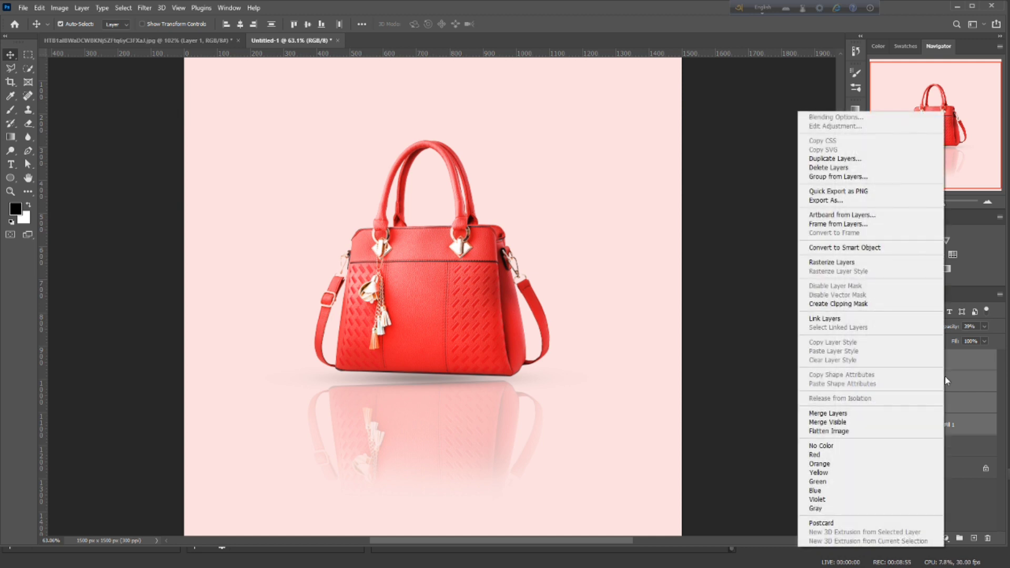
{"action": "left_click", "coordinate": [849, 414]}
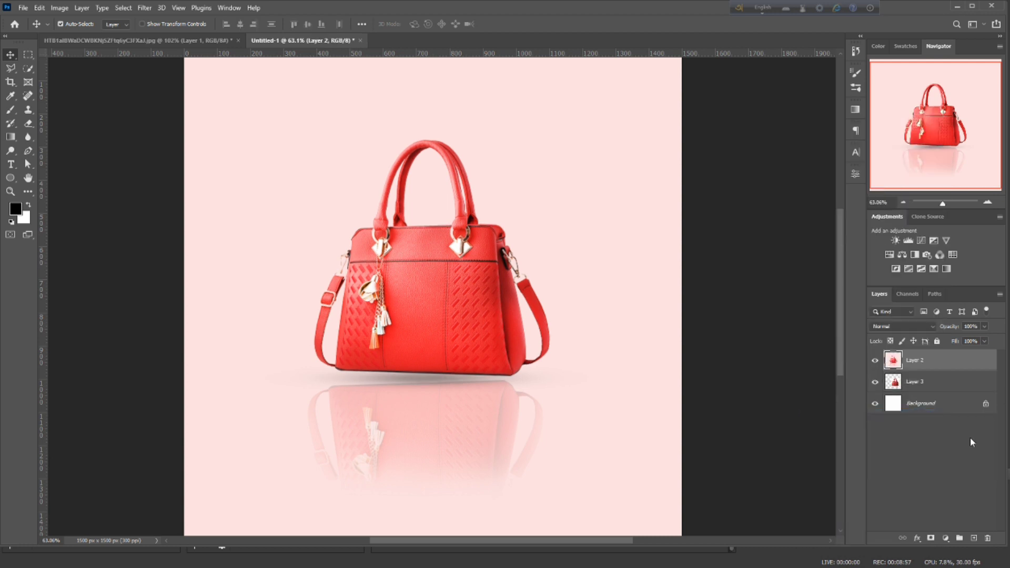
Align the original bag on Layer 3 with the edited bag, toggling the merged Layer 2's visibility for a before-and-after comparison.
{"action": "left_click", "coordinate": [875, 361]}
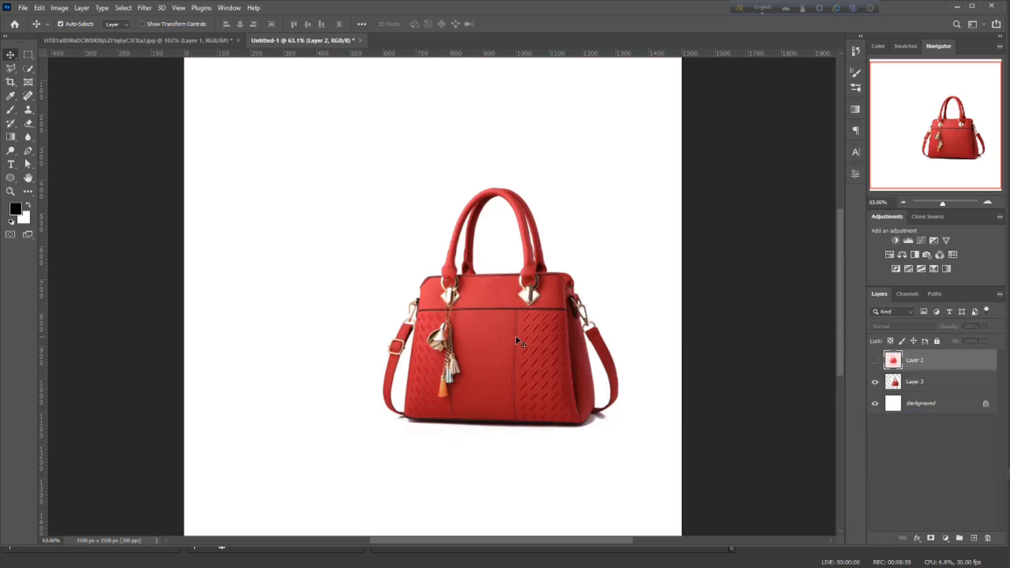
{"action": "left_click_drag", "start_coordinate": [514, 336], "coordinate": [451, 316]}
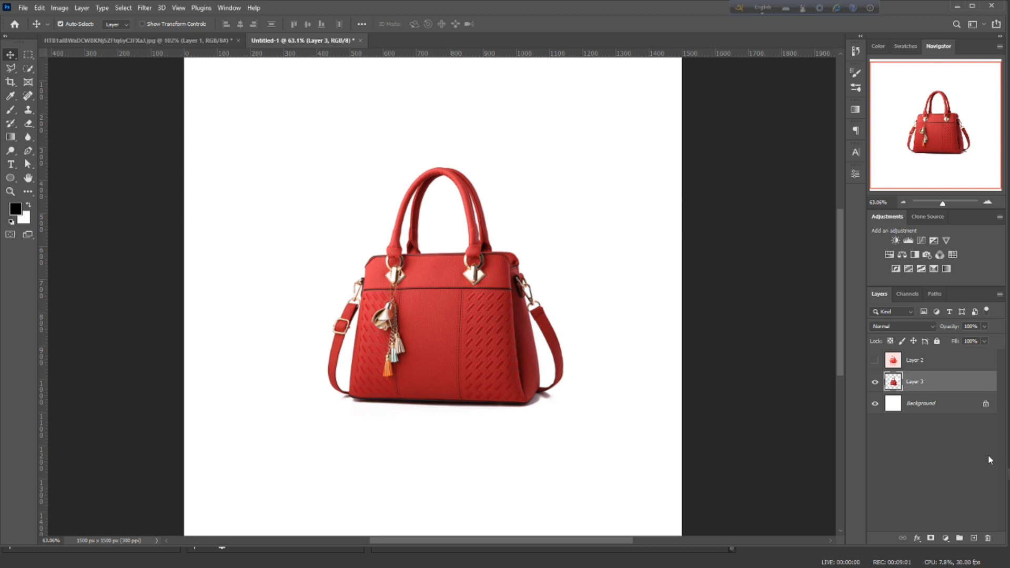
{"action": "left_click", "coordinate": [876, 360]}
{"action": "left_click", "coordinate": [876, 361]}
{"action": "left_click", "coordinate": [876, 361]}
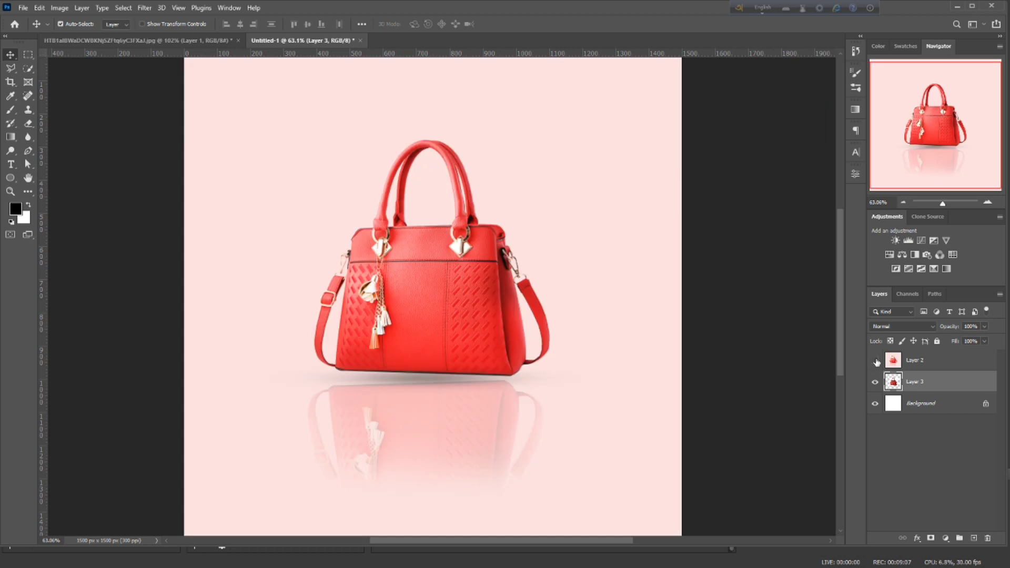
{"action": "left_click", "coordinate": [876, 361]}
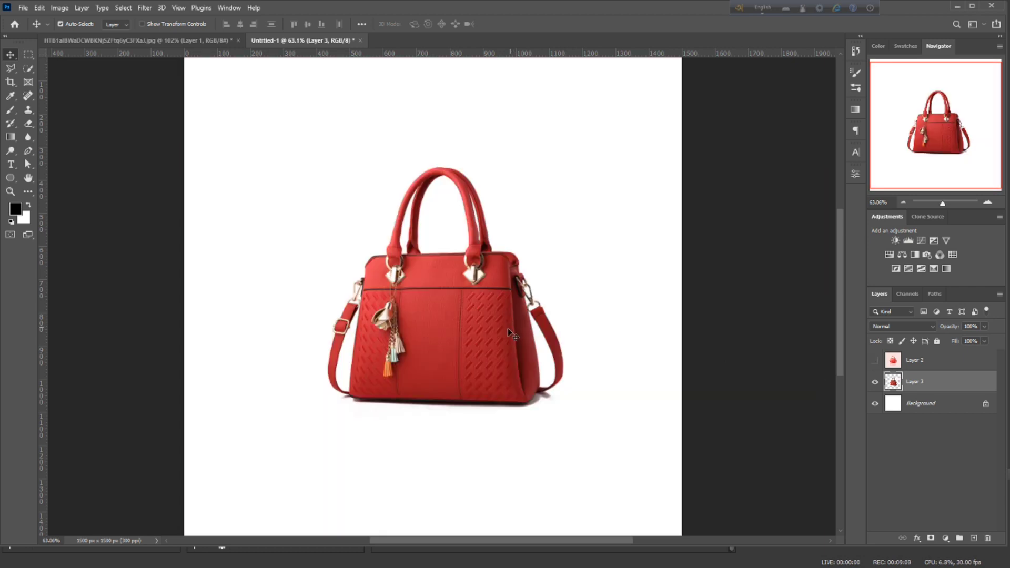
{"action": "left_click_drag", "start_coordinate": [491, 335], "coordinate": [480, 318]}
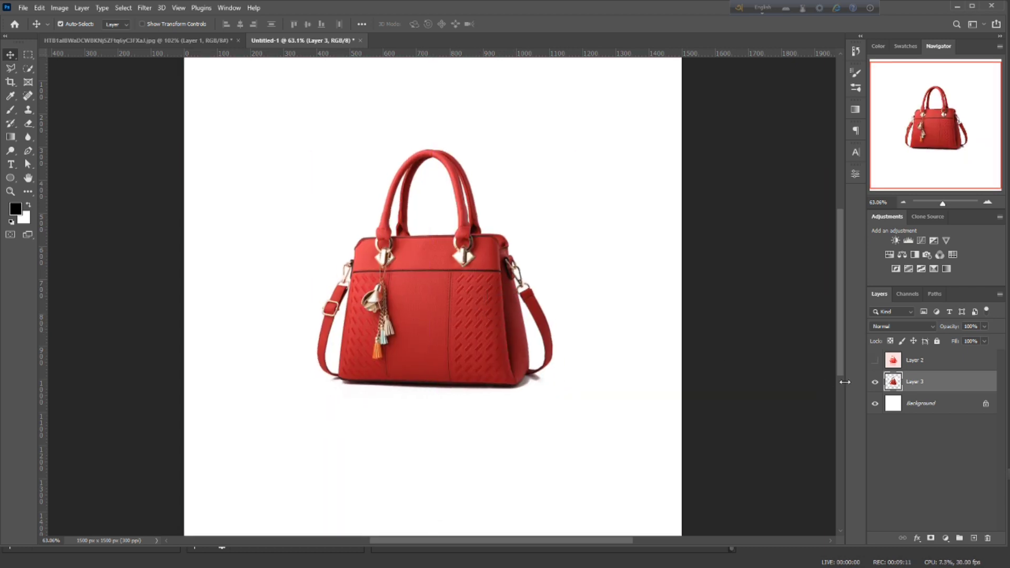
{"action": "left_click", "coordinate": [876, 362]}
{"action": "left_click", "coordinate": [876, 362]}
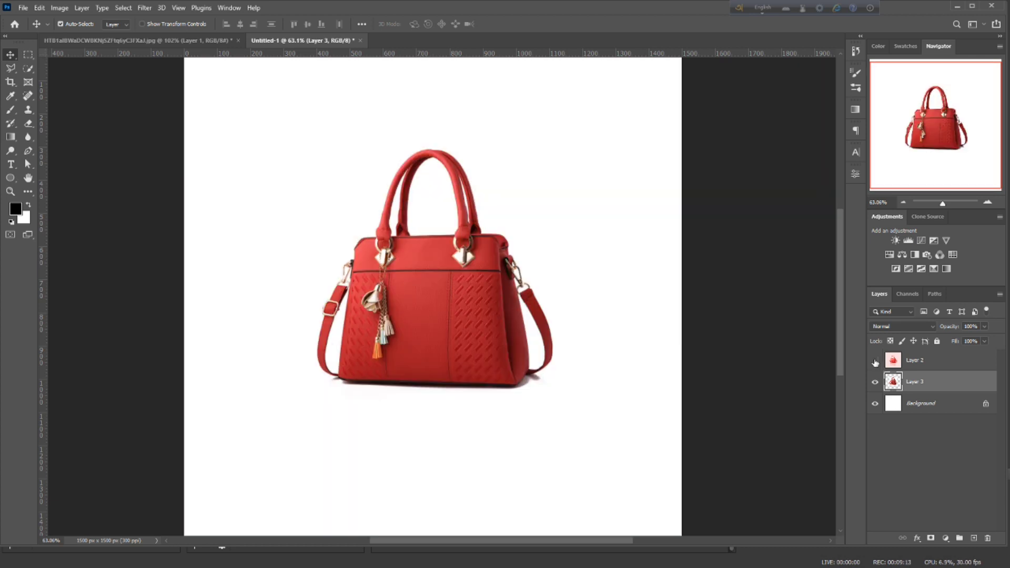